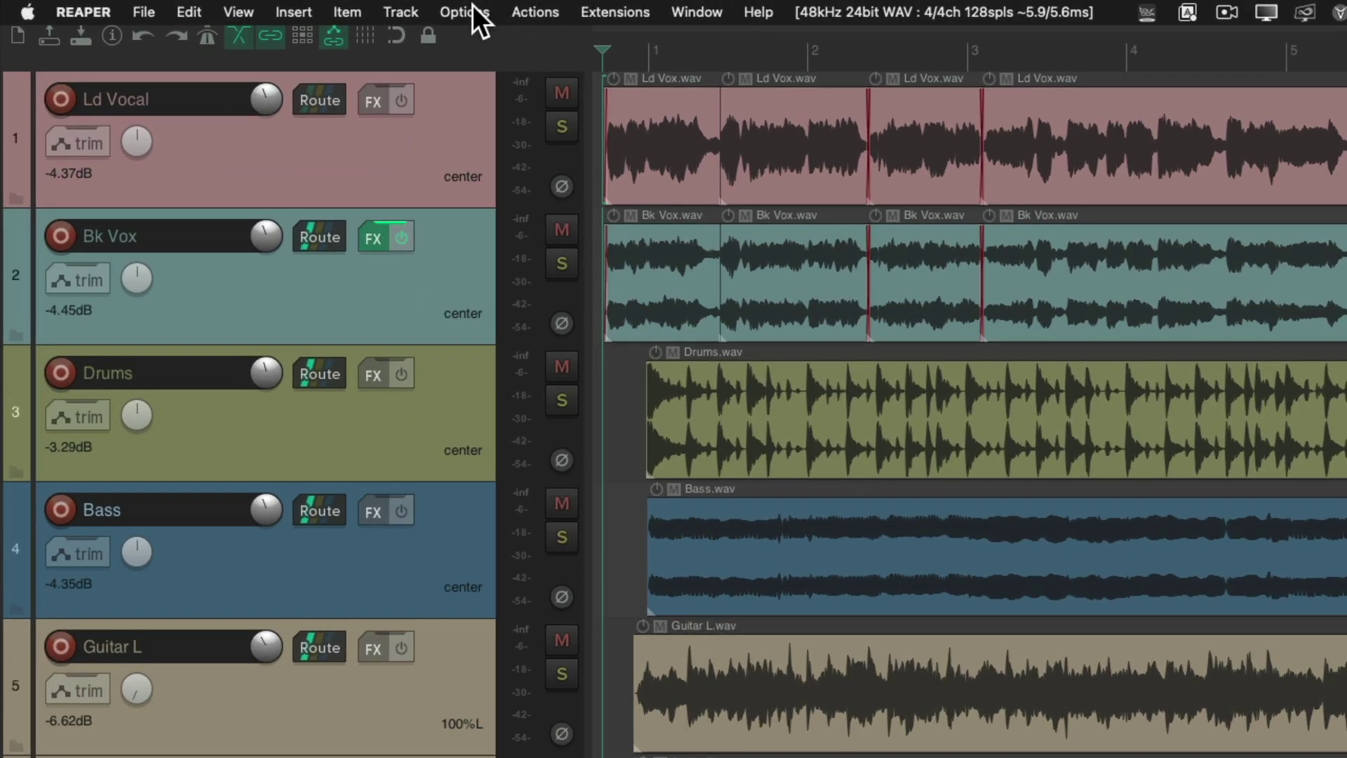
# - Preview a track volume size of 100 in the Theme Adjuster, restore it to Knob, and close the adjuster
pyautogui.click(469, 12)
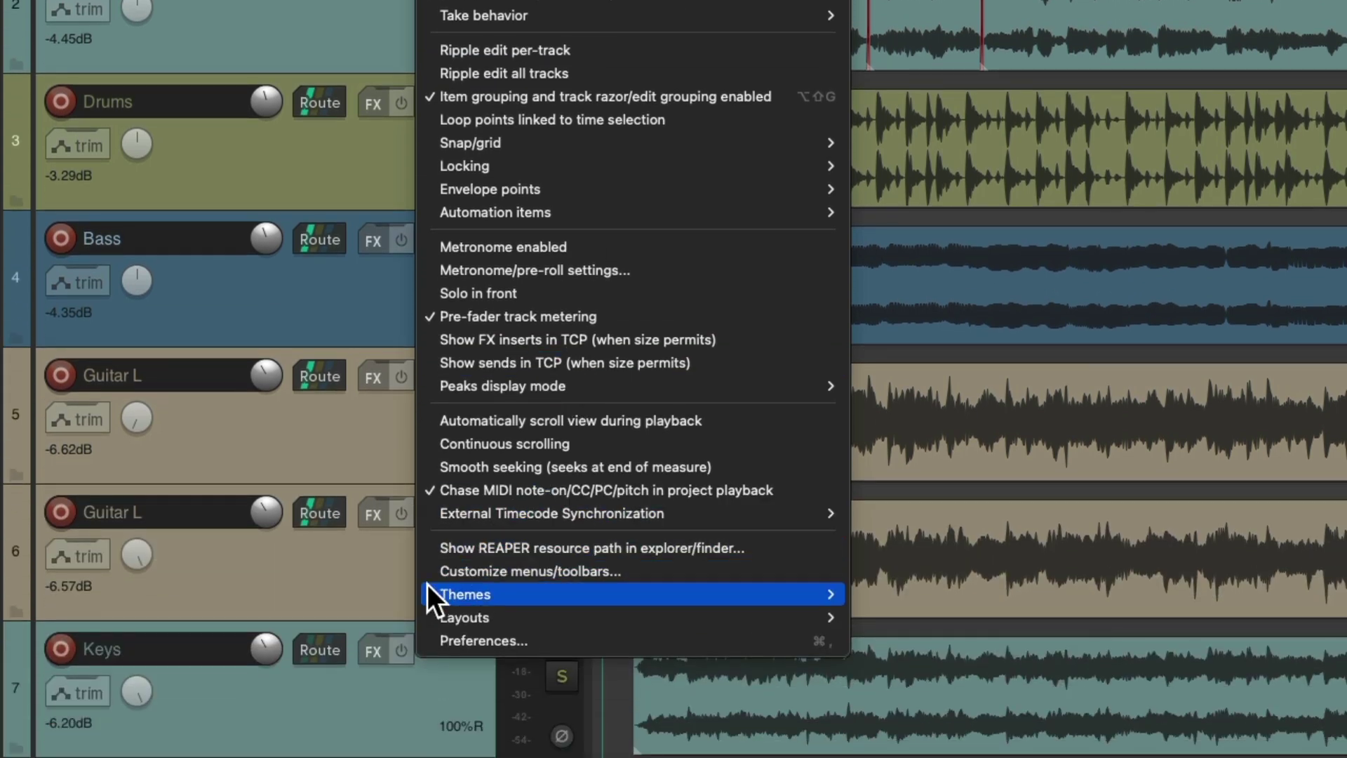
pyautogui.moveTo(428, 593)
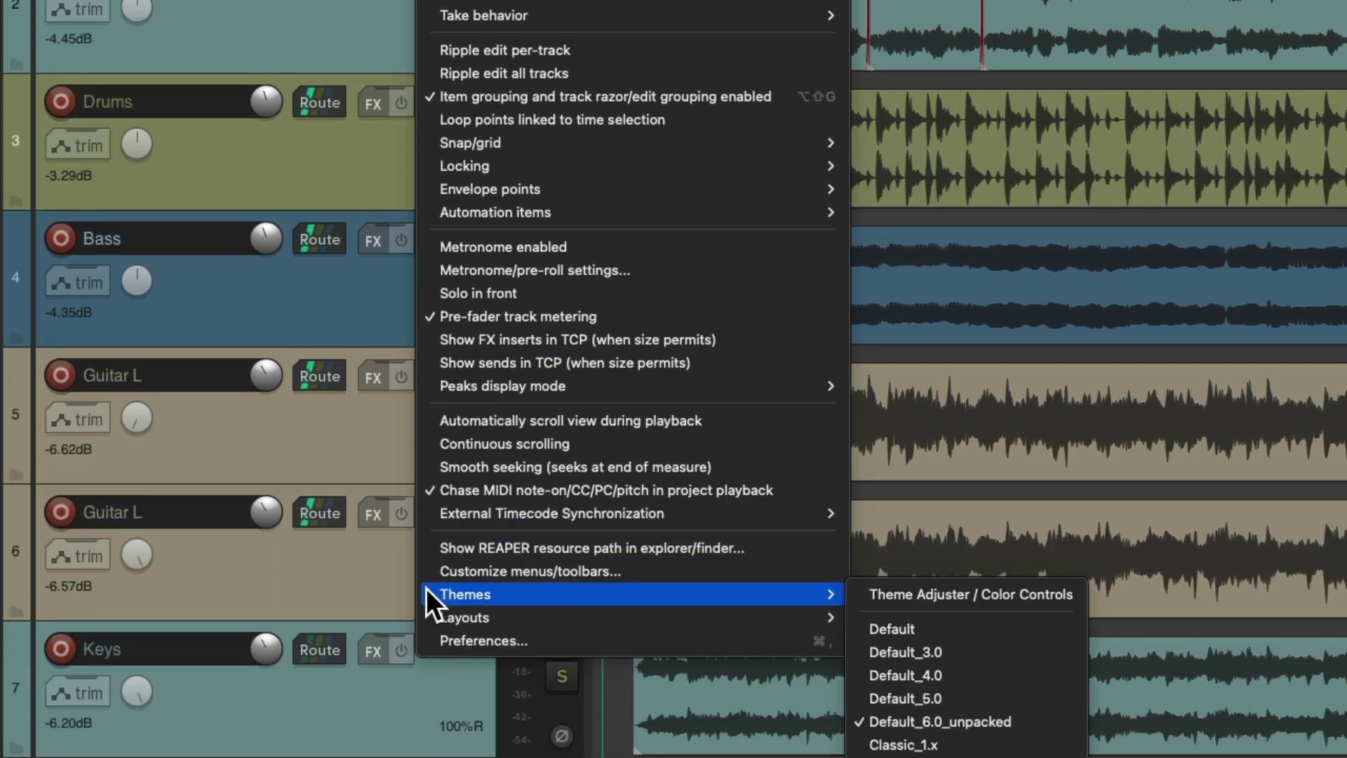
pyautogui.click(860, 595)
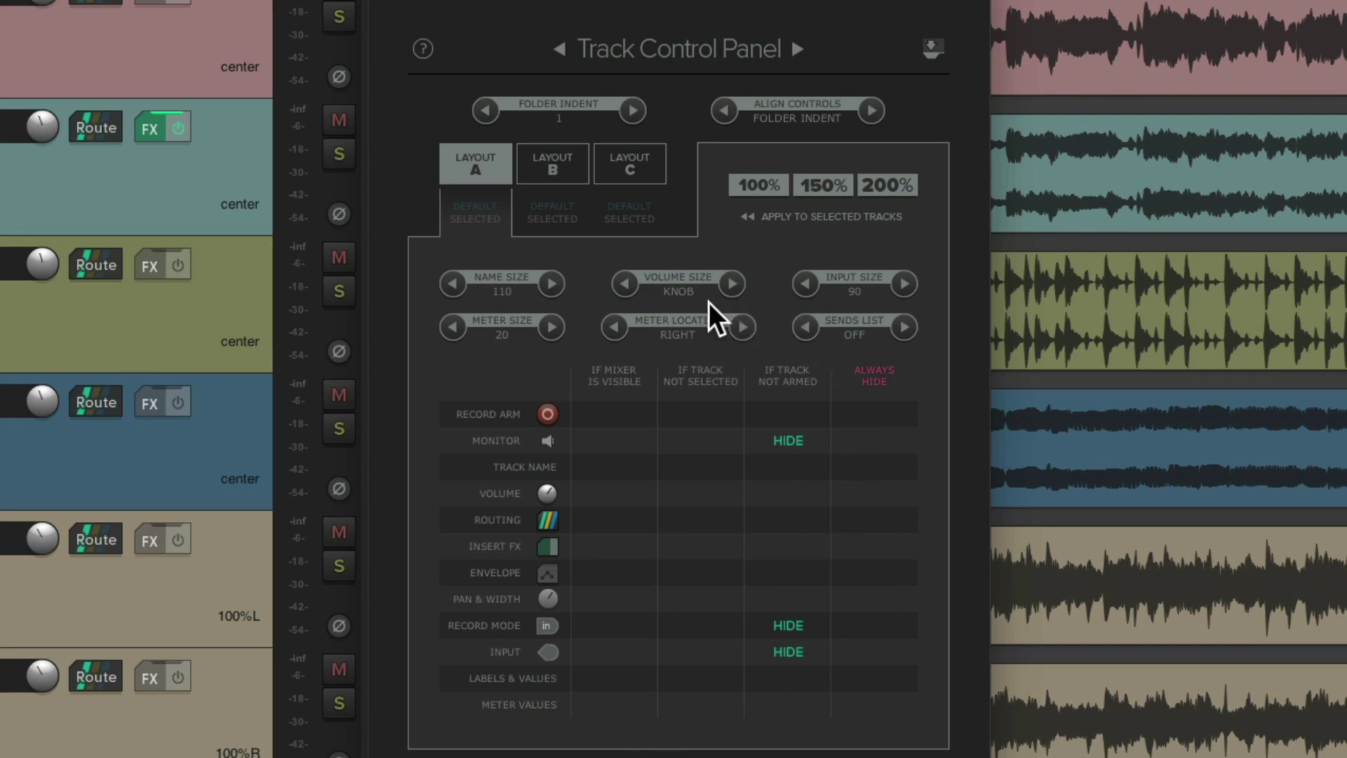
pyautogui.click(723, 286)
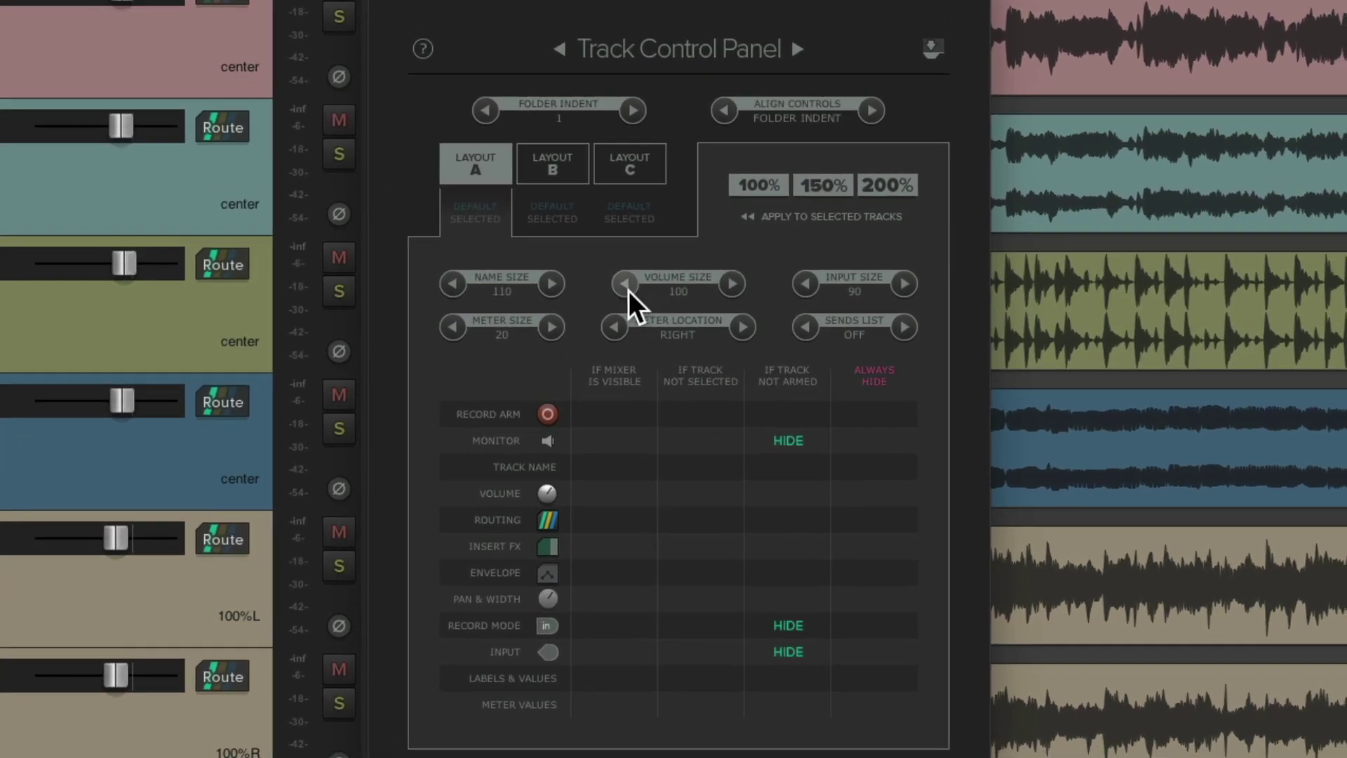
pyautogui.click(628, 288)
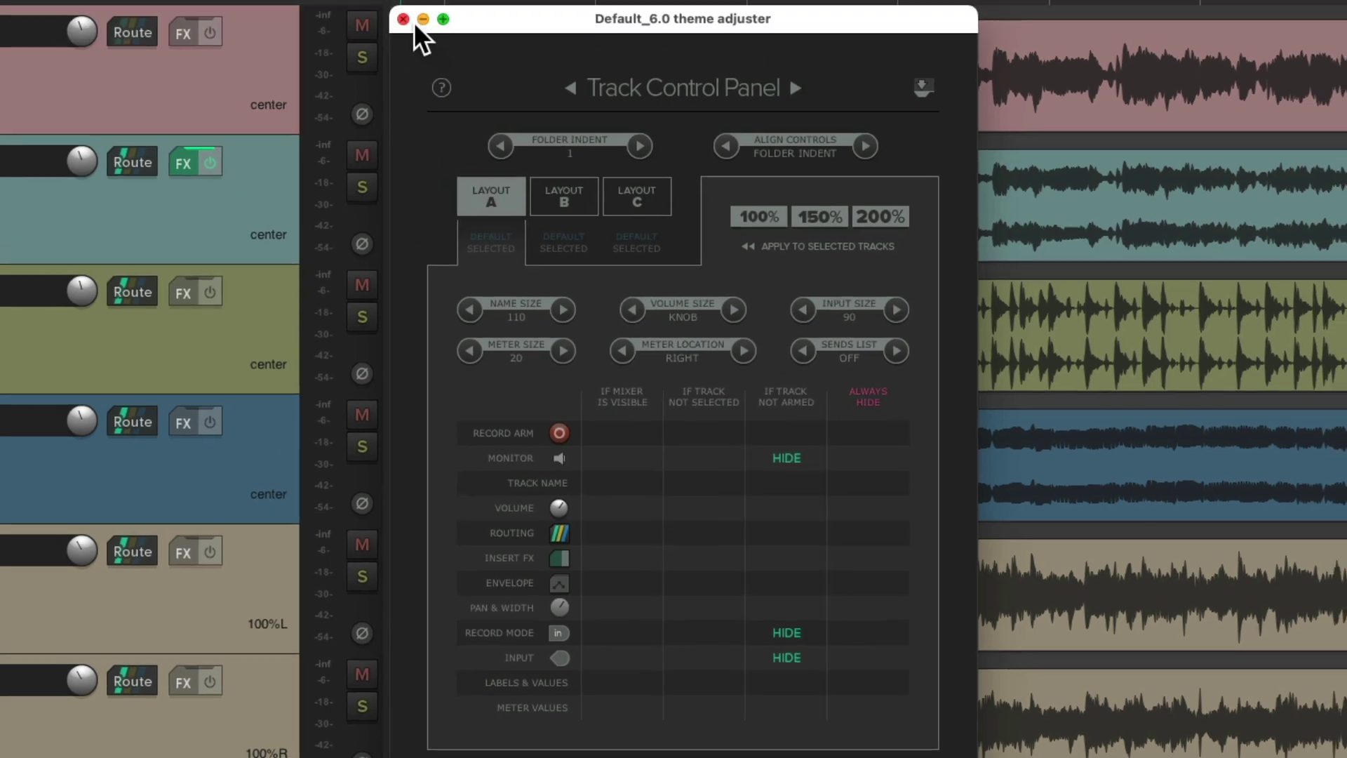
pyautogui.click(419, 22)
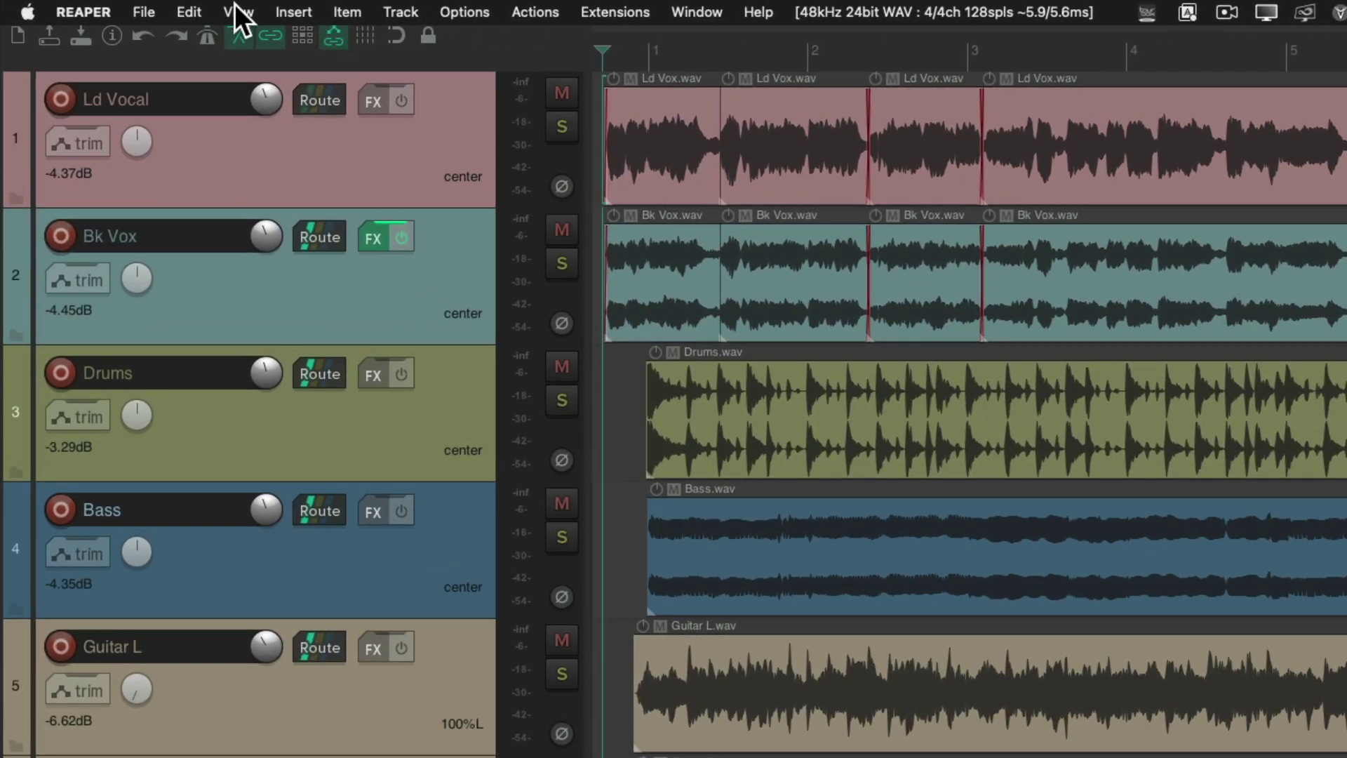
# - Show the mixer and undock it into its own floating window
pyautogui.click(237, 12)
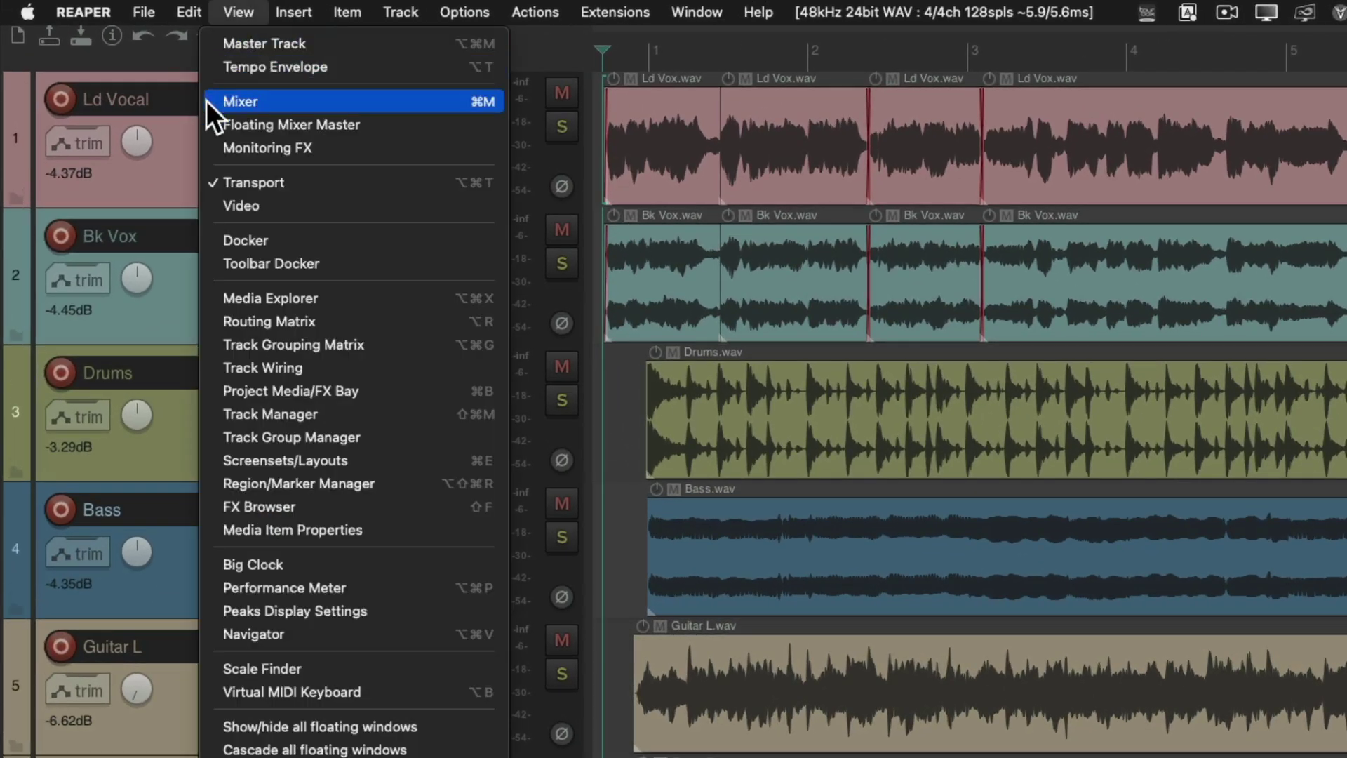
pyautogui.click(423, 107)
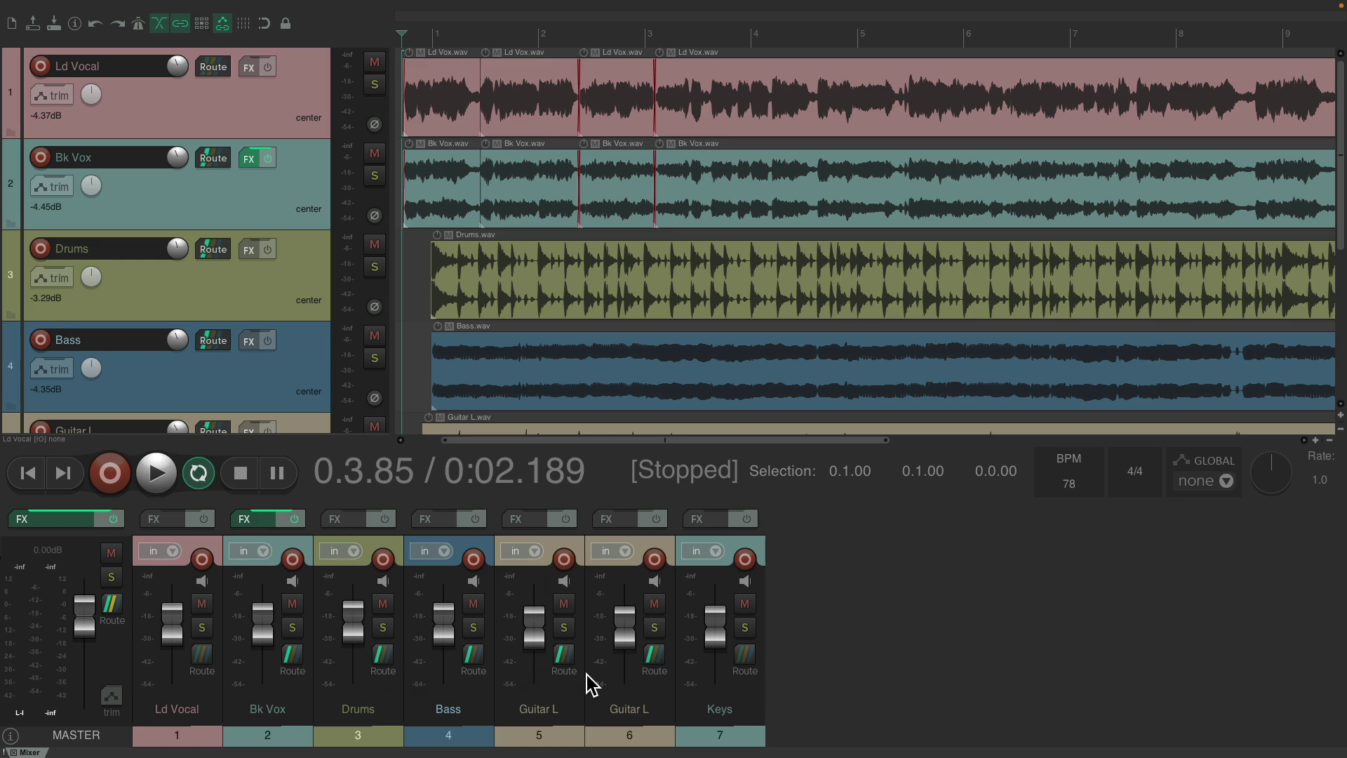
pyautogui.rightClick(824, 581)
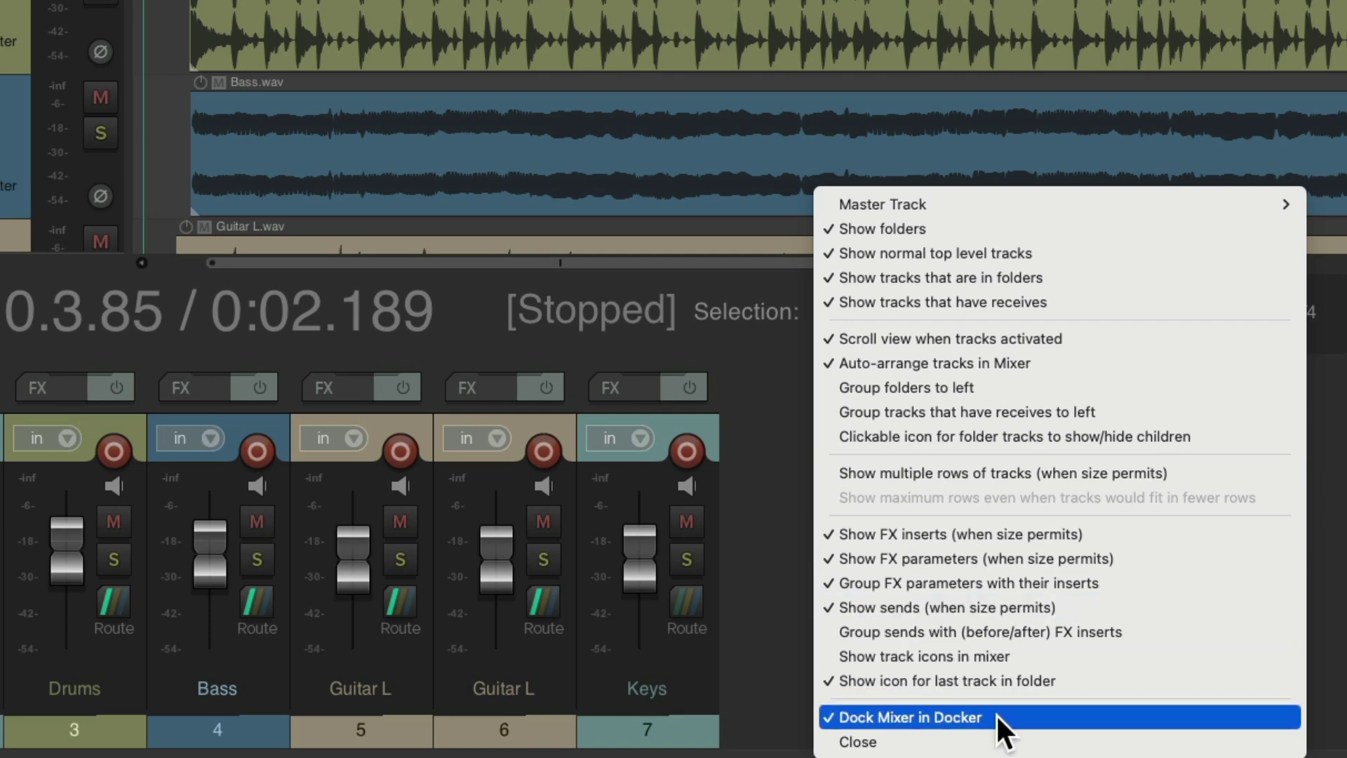
pyautogui.click(996, 713)
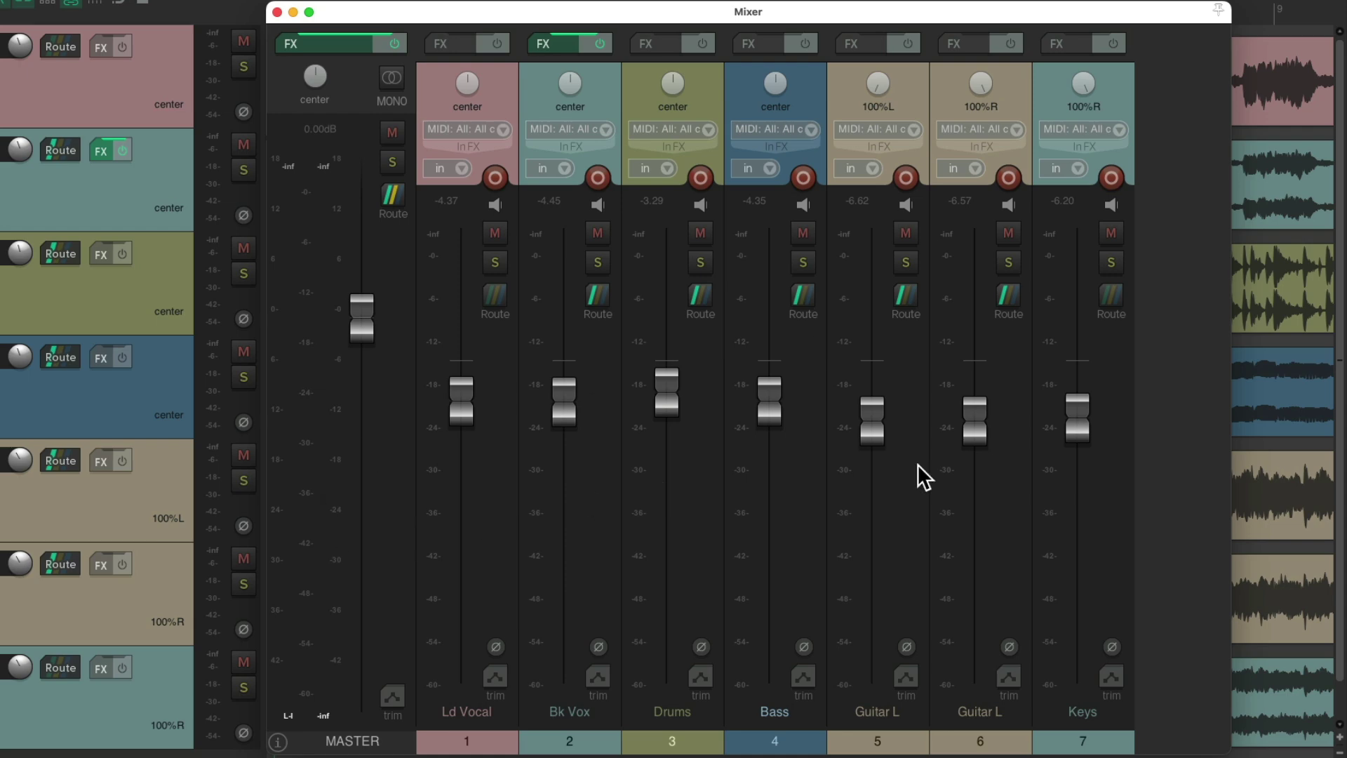
# - Hide and reshow the floating mixer twice to check its visibility toggle
pyautogui.press('super+m')
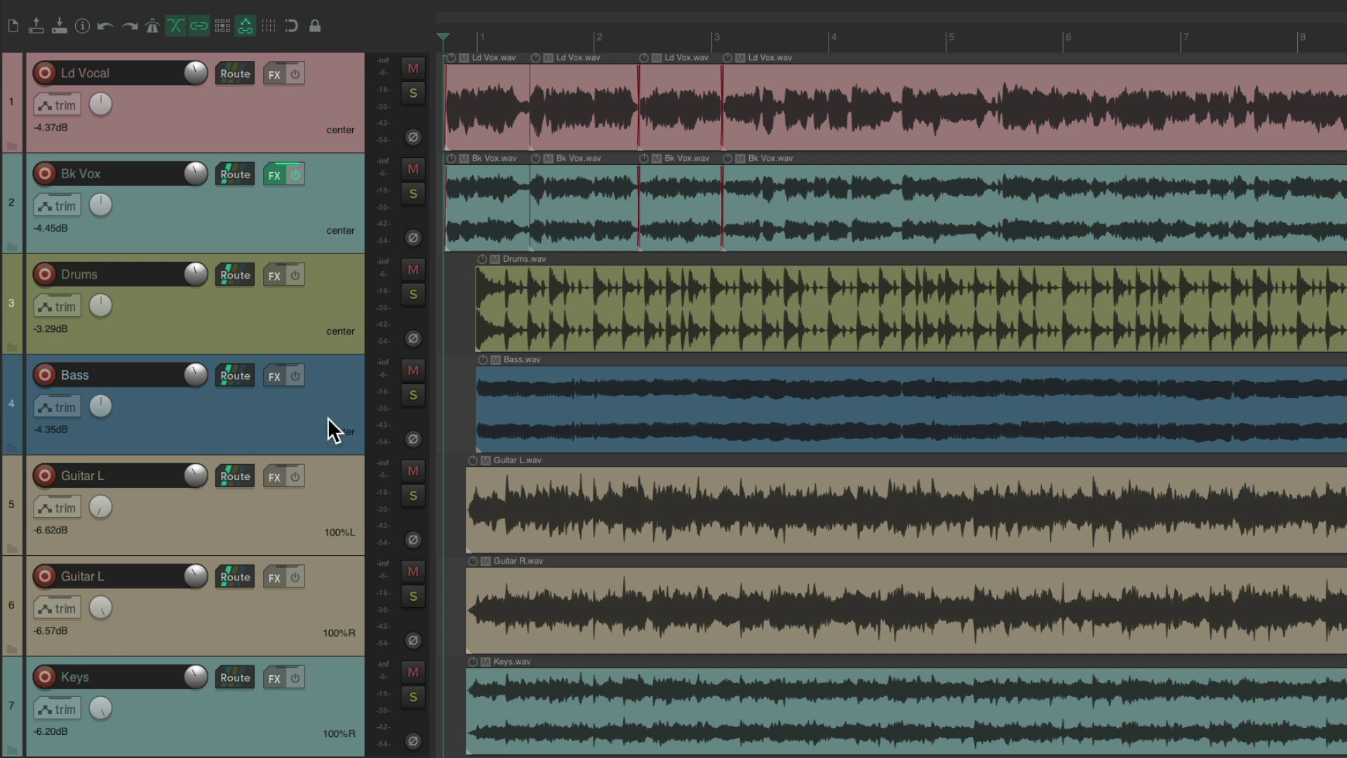
pyautogui.press('super+m')
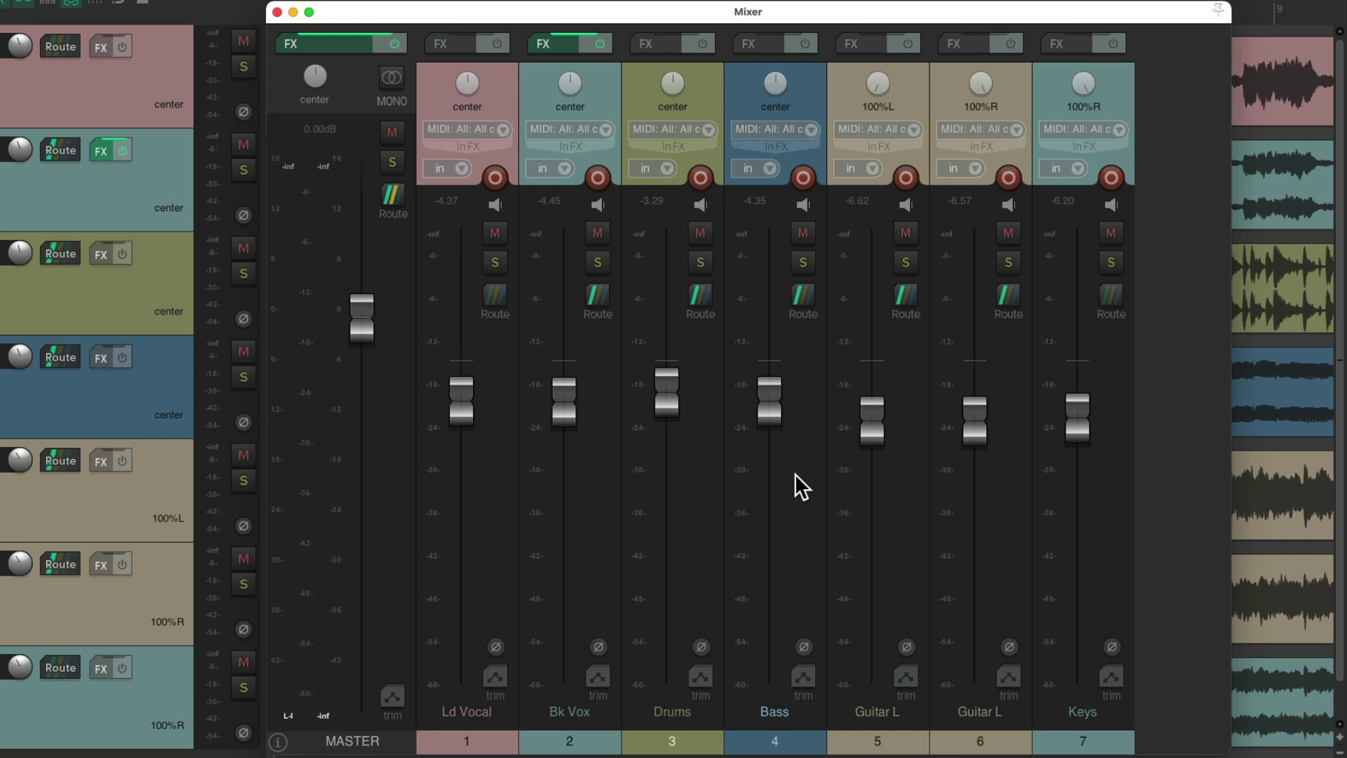
pyautogui.press('super+m')
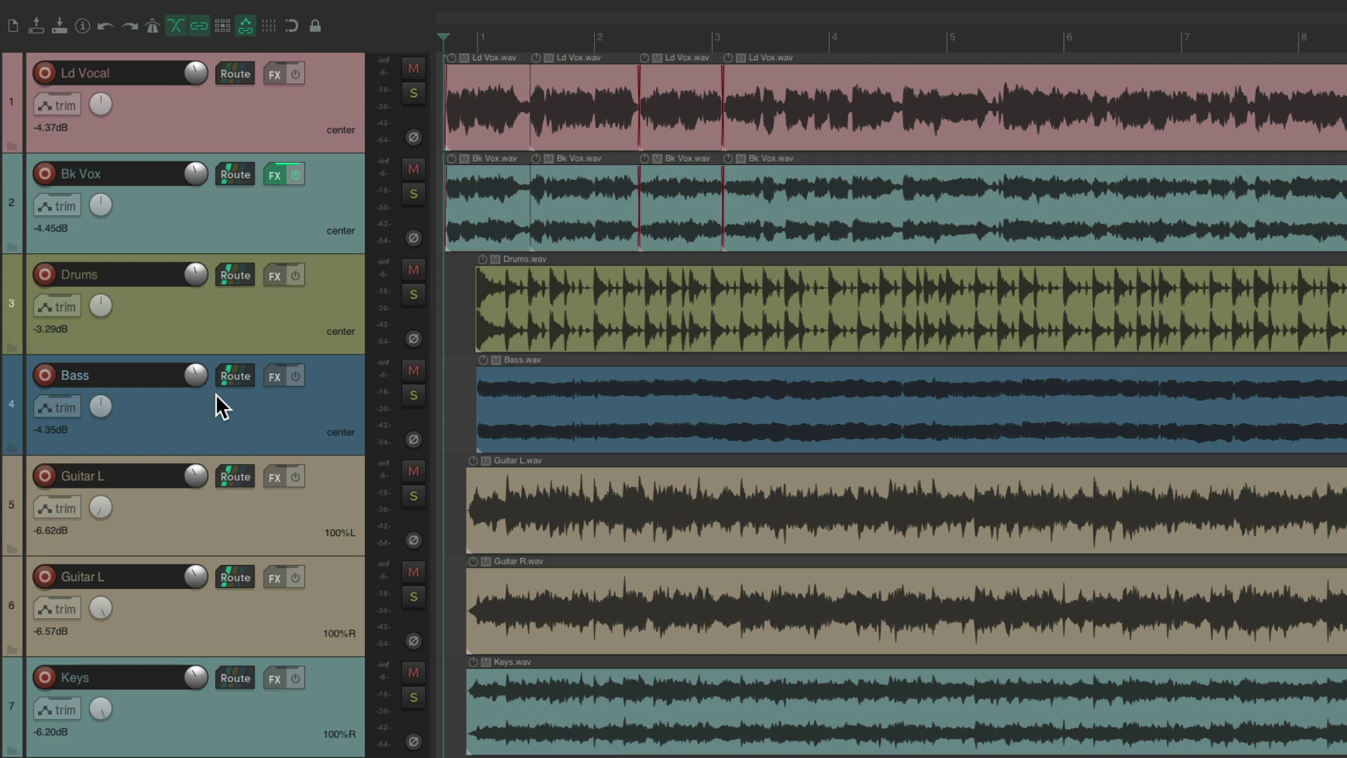
pyautogui.press('super+m')
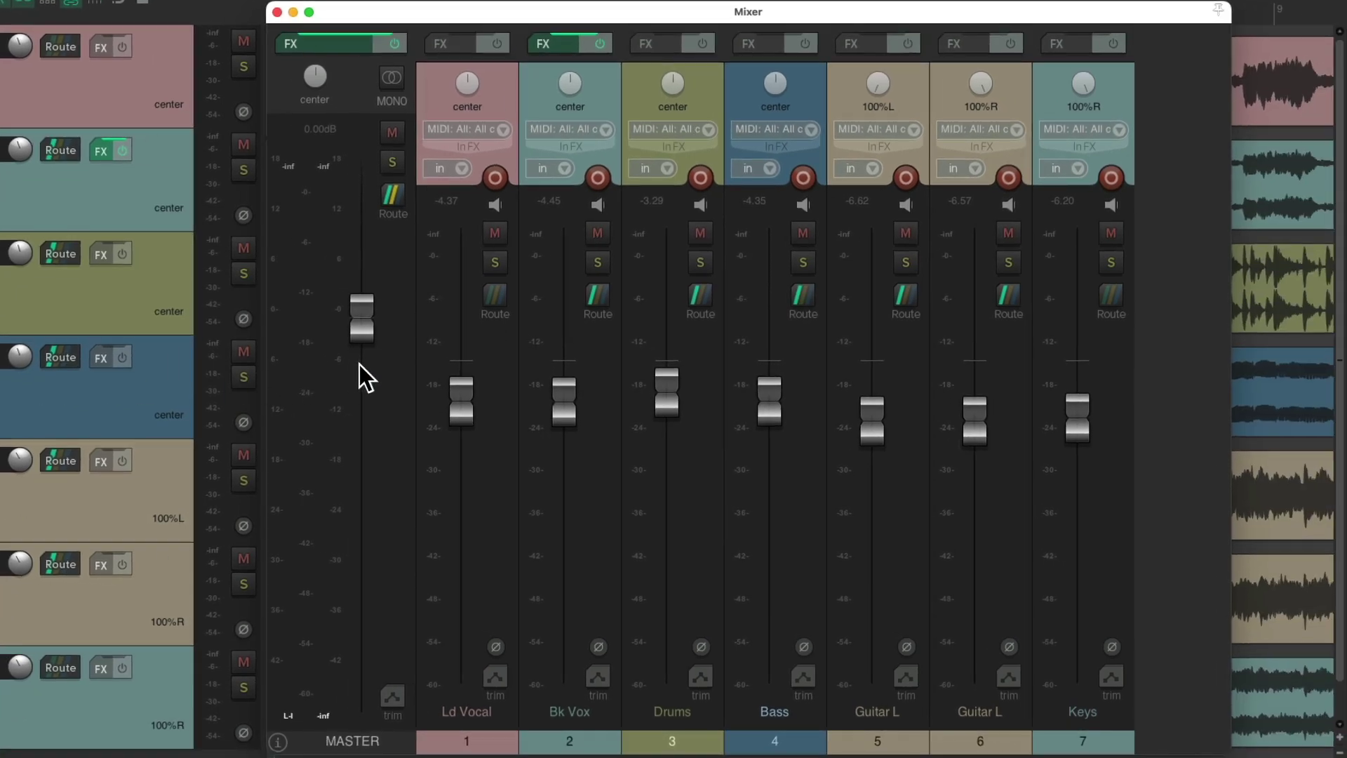
# - Hide the master track from the mixer and narrow the mixer window to a single track strip
pyautogui.rightClick(359, 74)
pyautogui.moveTo(375, 86)
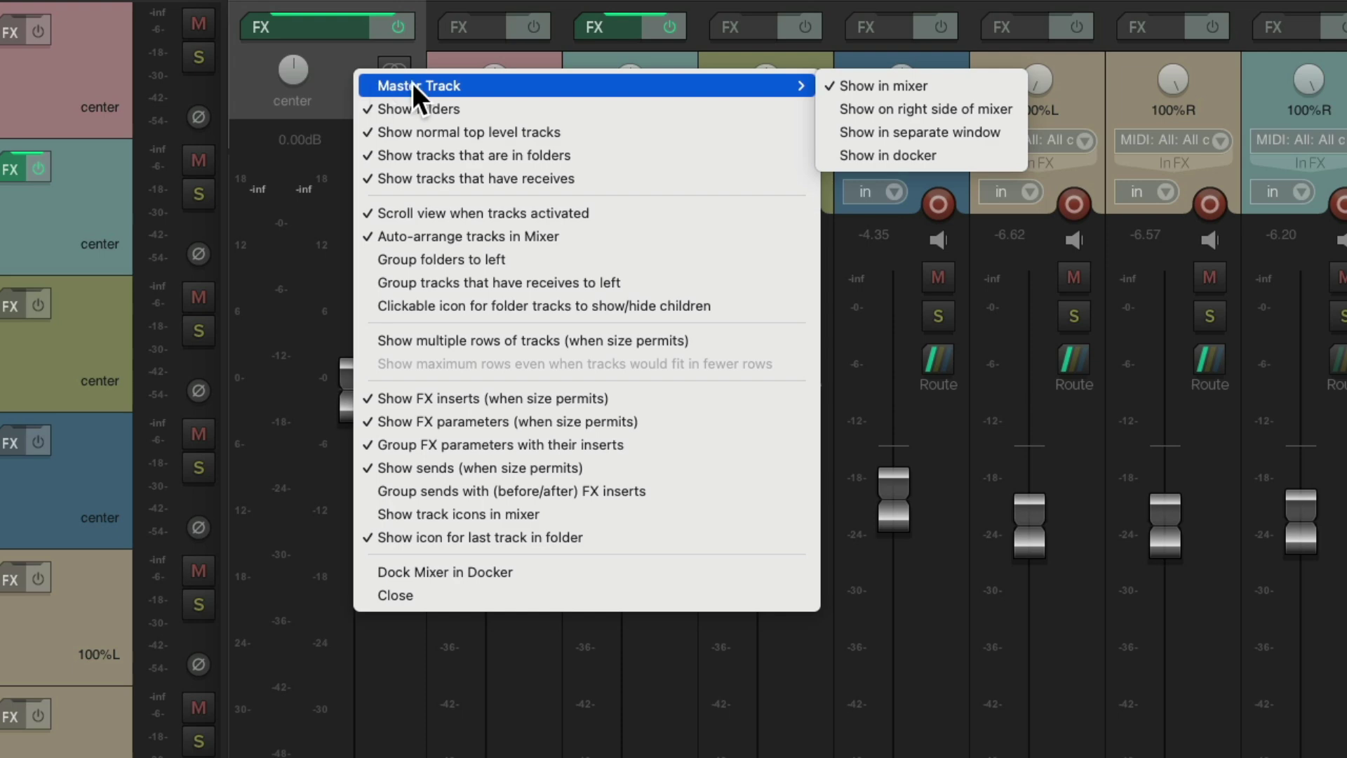
pyautogui.click(976, 87)
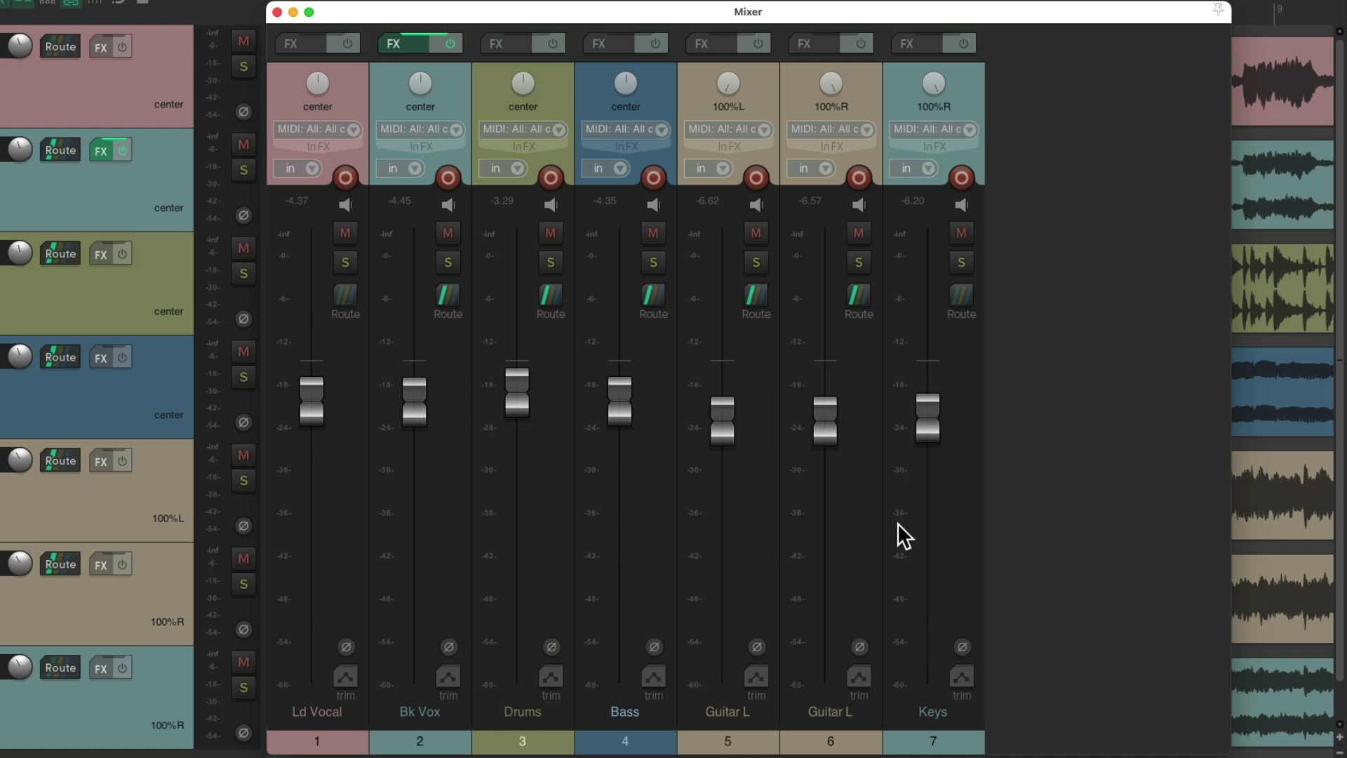
pyautogui.moveTo(1236, 480); pyautogui.dragTo(383, 514)
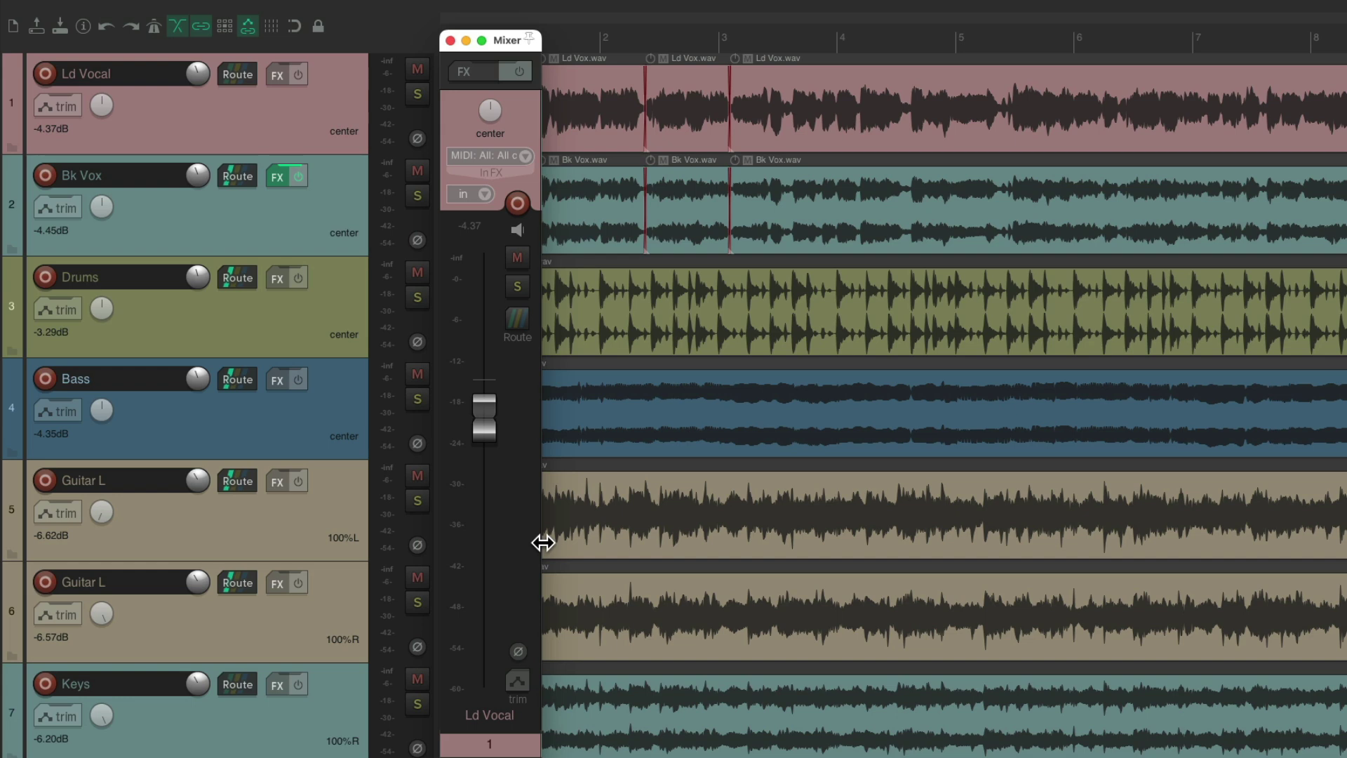
pyautogui.moveTo(543, 543); pyautogui.dragTo(542, 542)
# - Select the Bass track and lower its fader in the one-strip mixer to about -6.10 dB
pyautogui.click(327, 395)
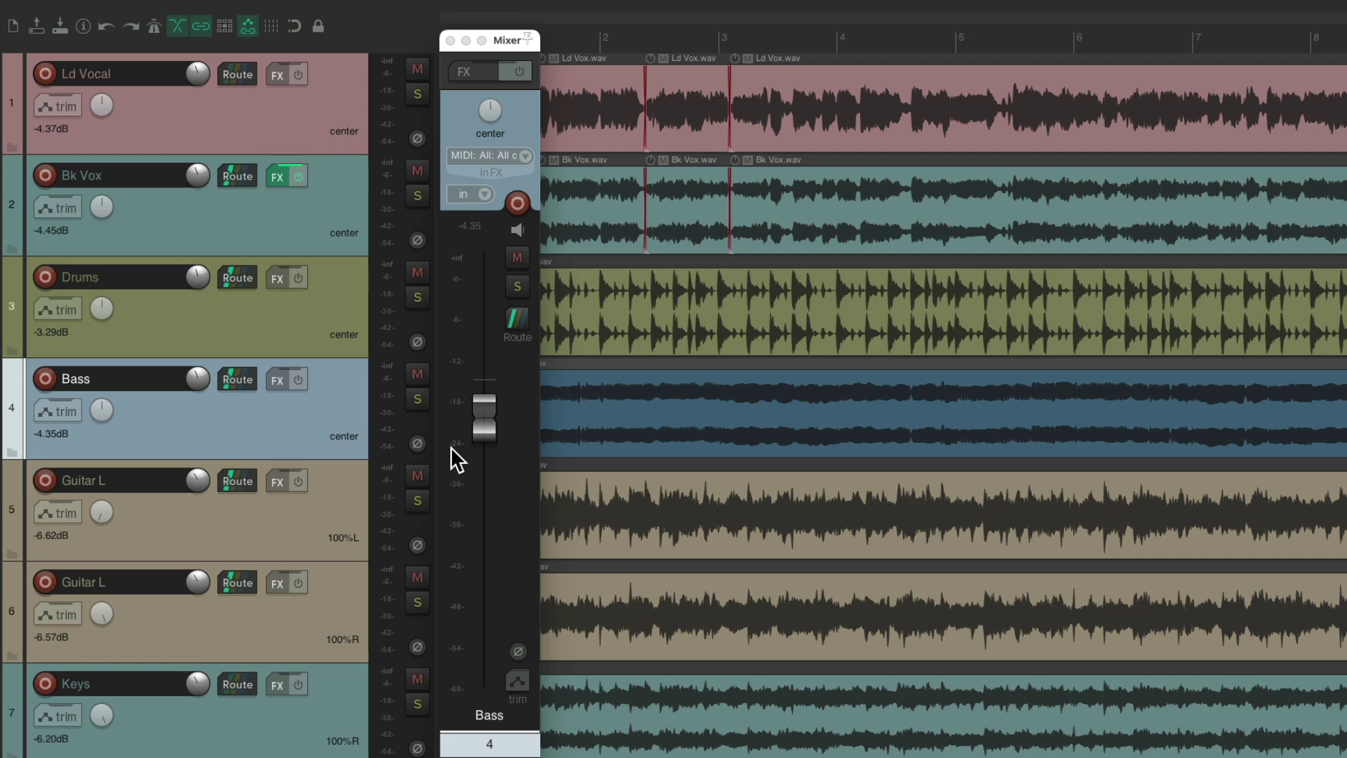
pyautogui.moveTo(489, 434)
pyautogui.mouseDown()
pyautogui.moveTo(481, 546)
pyautogui.moveTo(477, 444)
pyautogui.mouseUp()
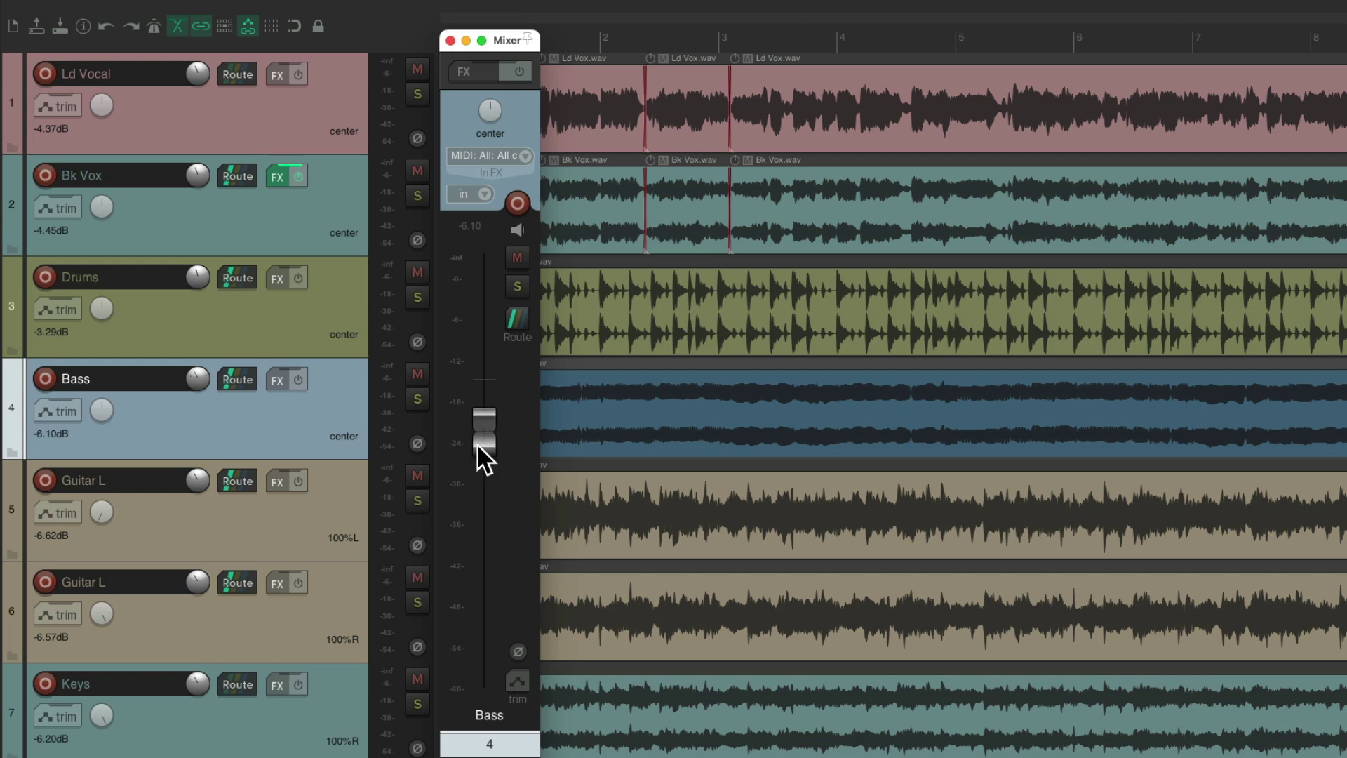
# - Select the Drums, Bk Vox and Ld Vocal tracks, returning to Drums, to view each one's strip in the narrow mixer
pyautogui.click(343, 298)
pyautogui.click(353, 195)
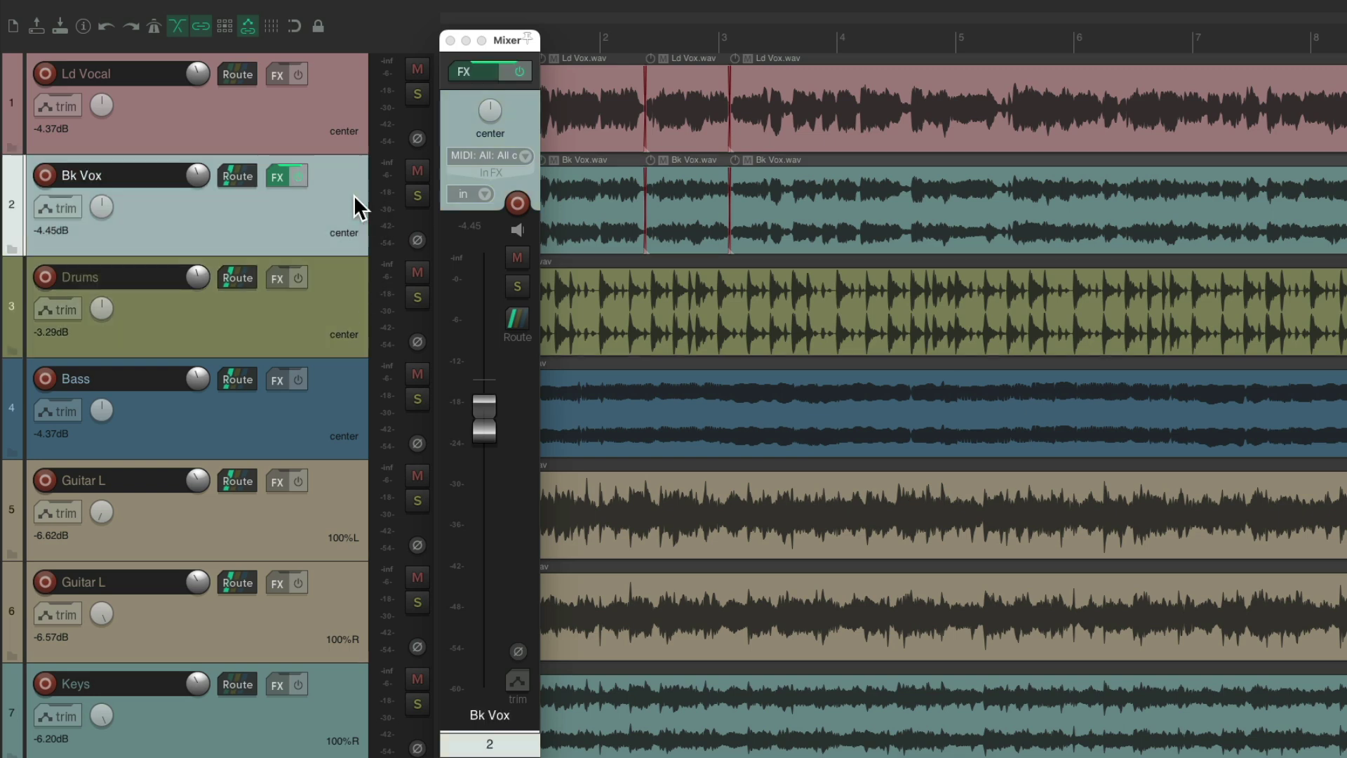
pyautogui.click(341, 105)
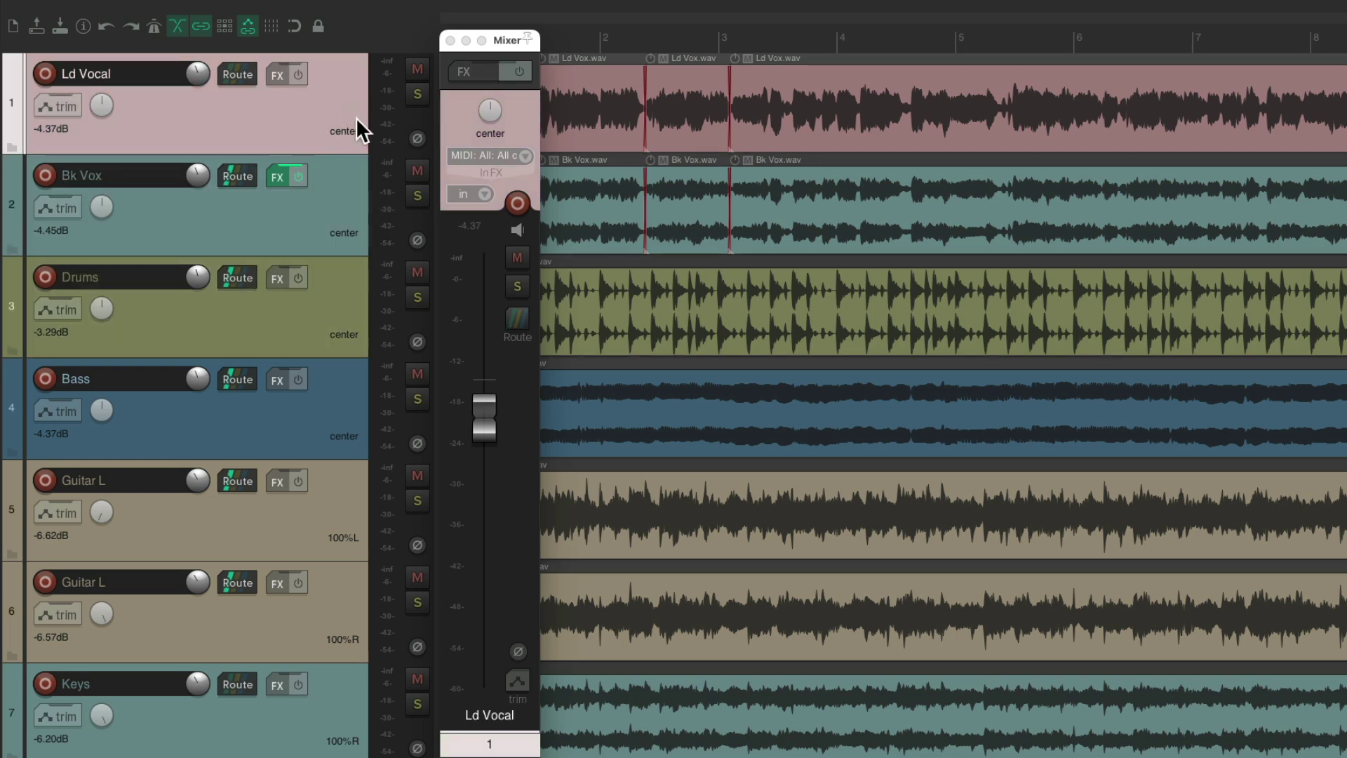
pyautogui.click(340, 180)
pyautogui.click(333, 288)
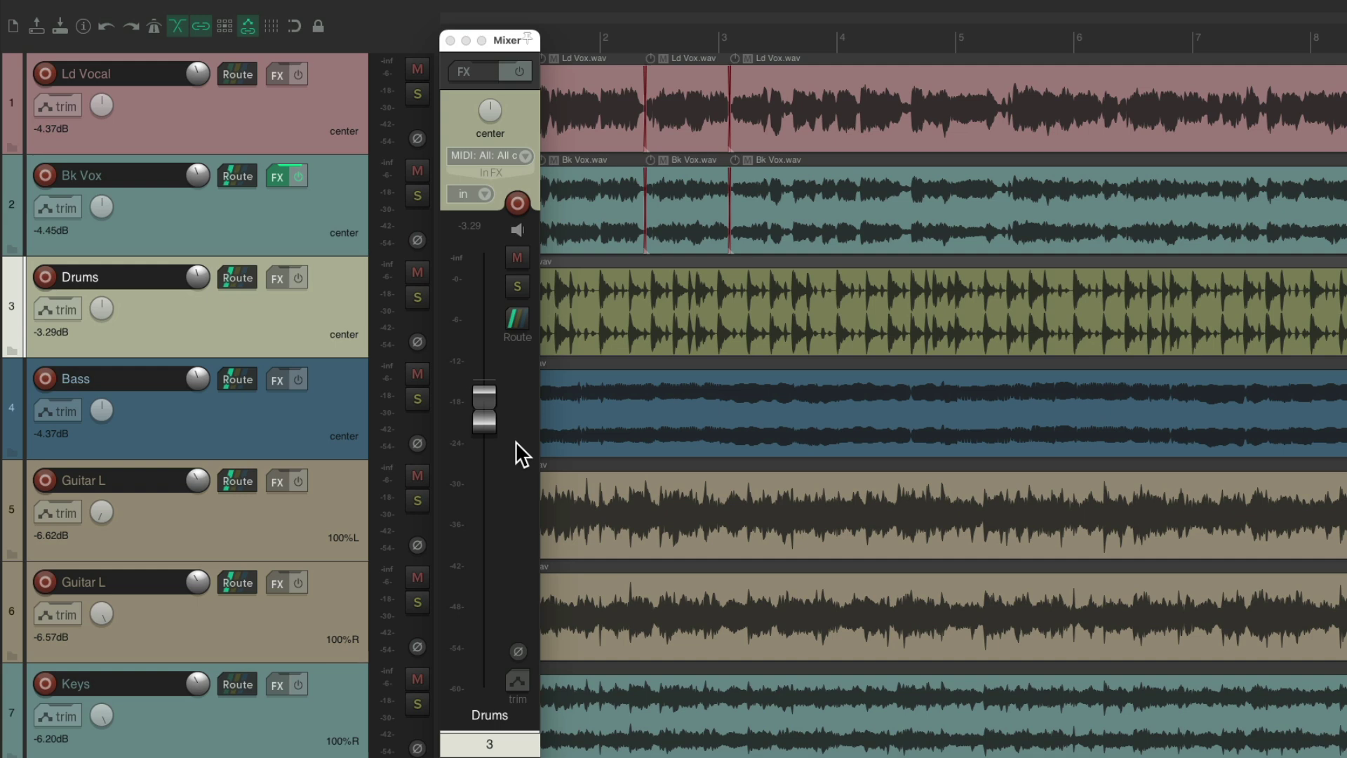
# - Hide the mixer, select the Bass track, and briefly show its strip before hiding the mixer again
pyautogui.hotkey('ctrl', 'm')
pyautogui.click(328, 402)
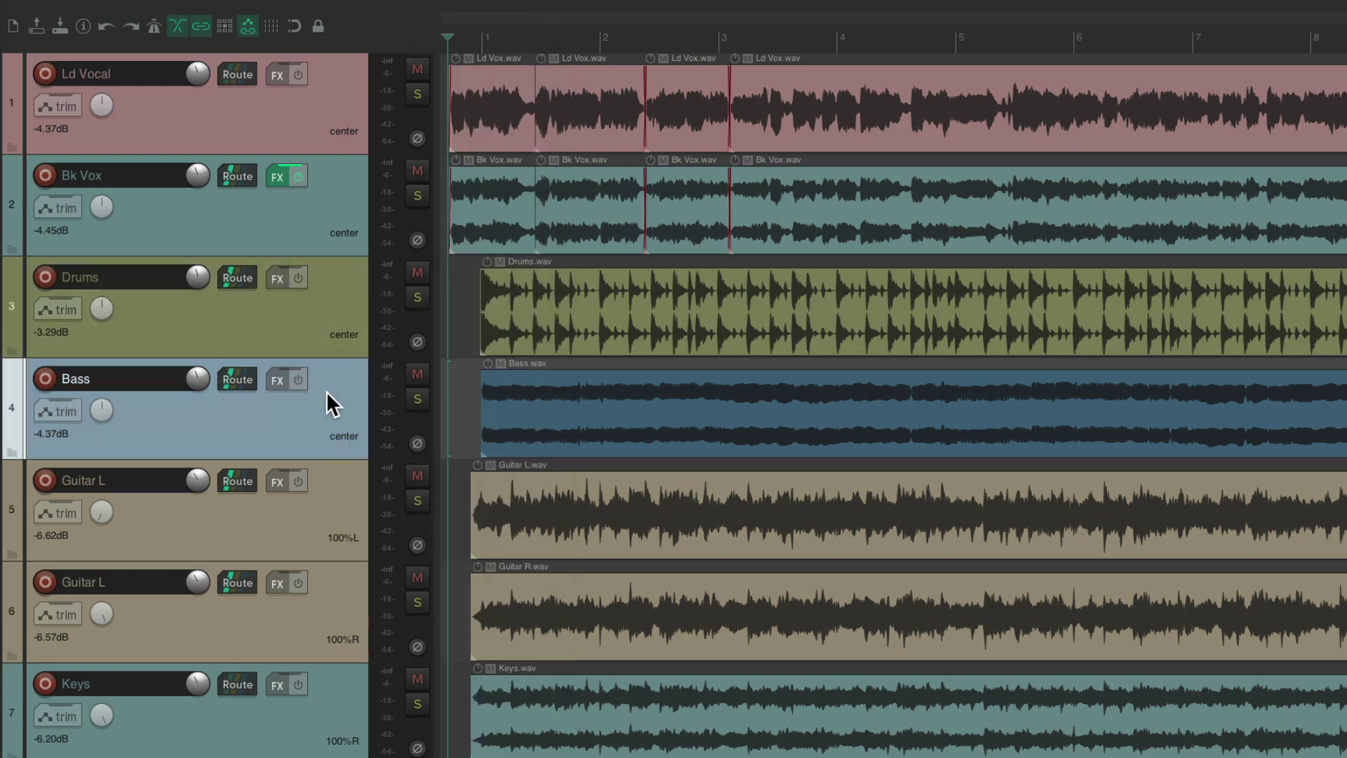
pyautogui.hotkey('ctrl', 'm')
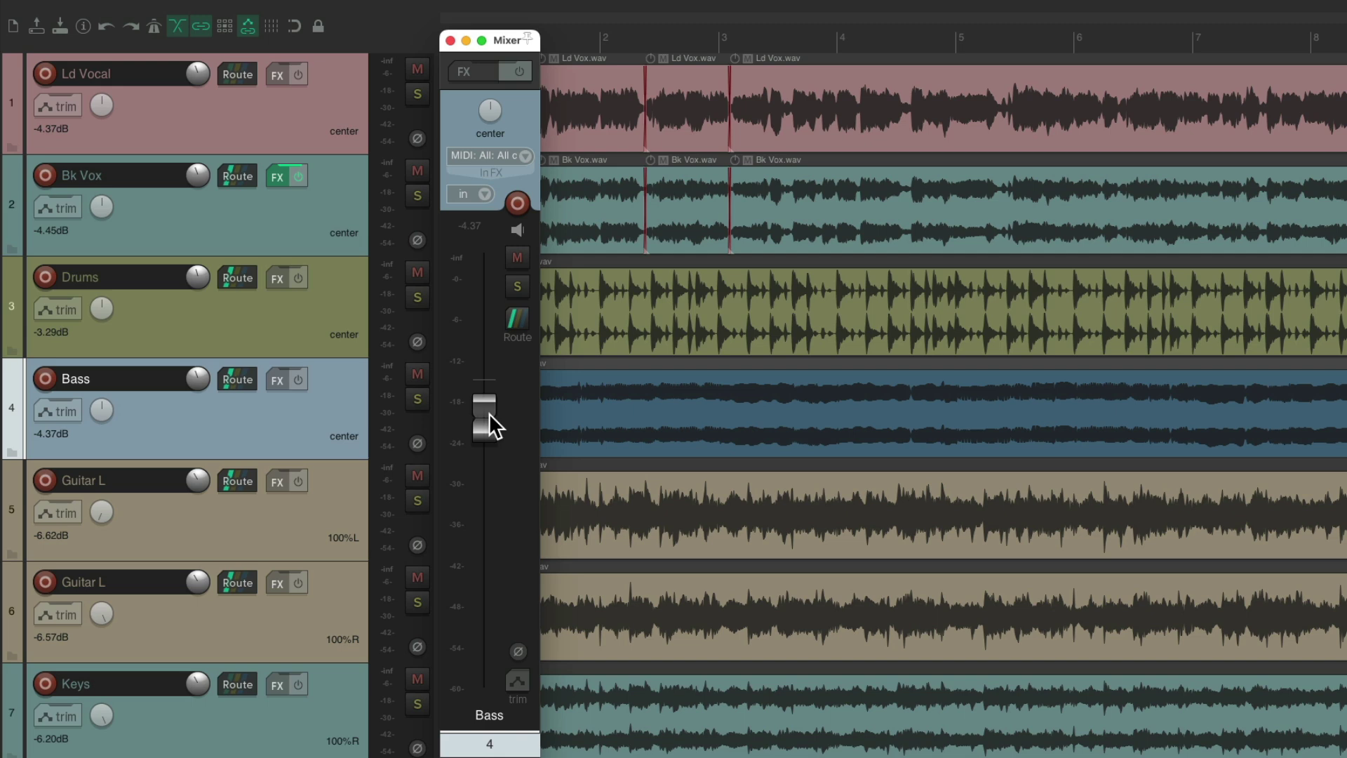
pyautogui.hotkey('ctrl', 'm')
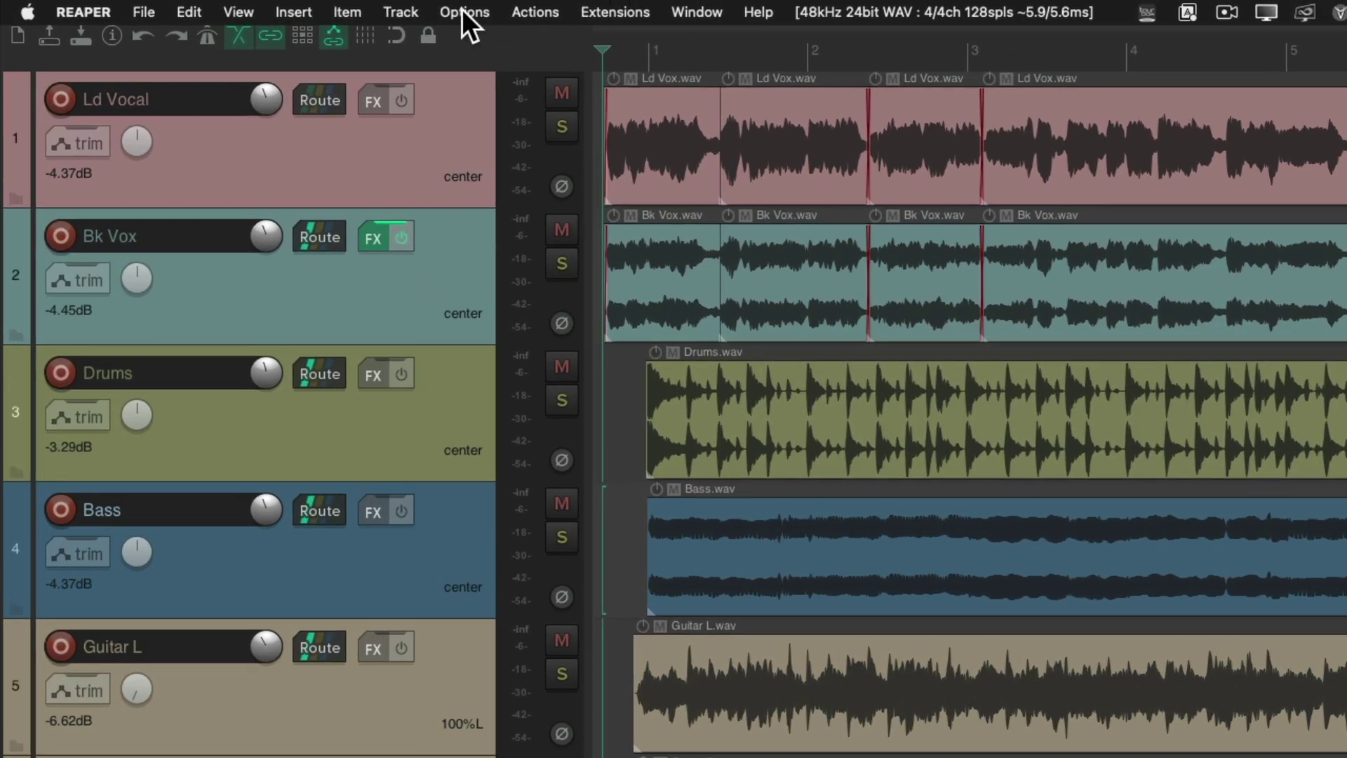
# - Open the Mouse Modifiers page in the REAPER preferences
pyautogui.click(344, 7)
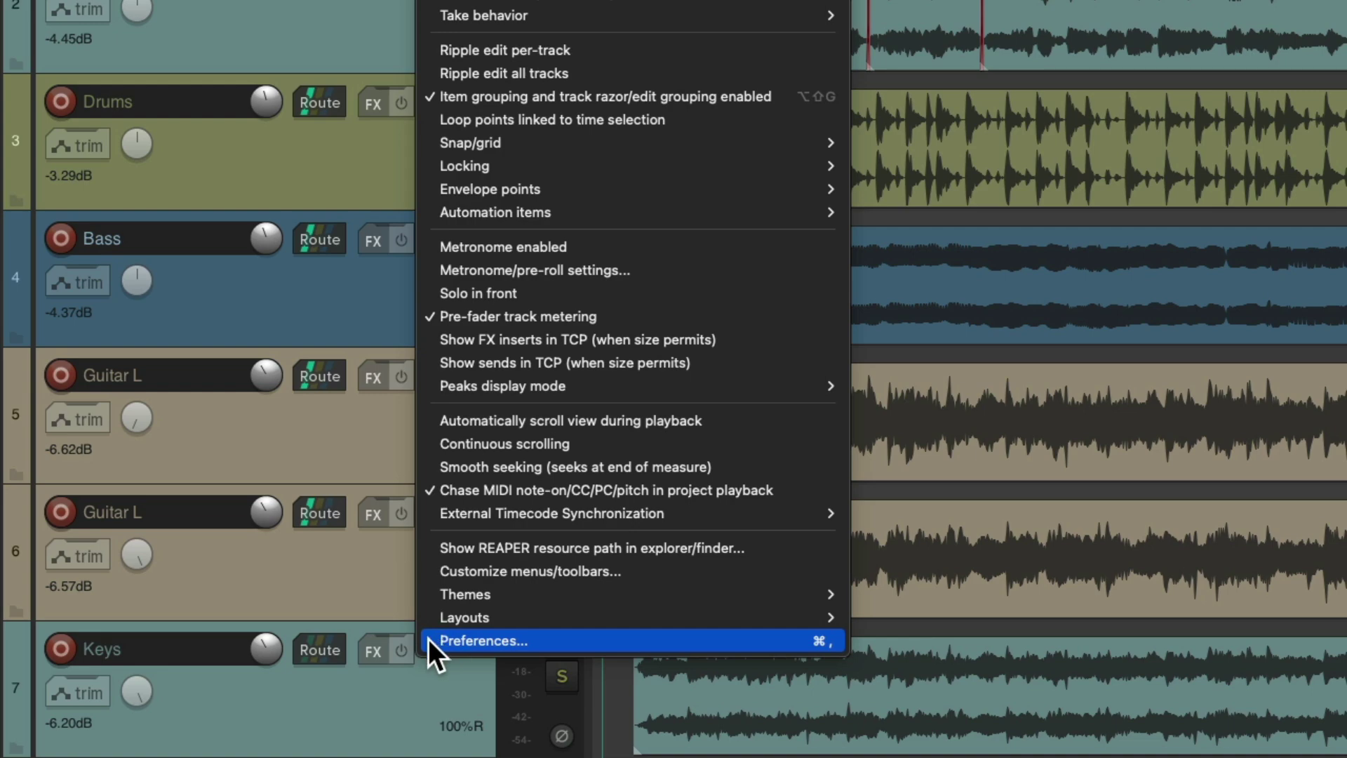
pyautogui.click(430, 641)
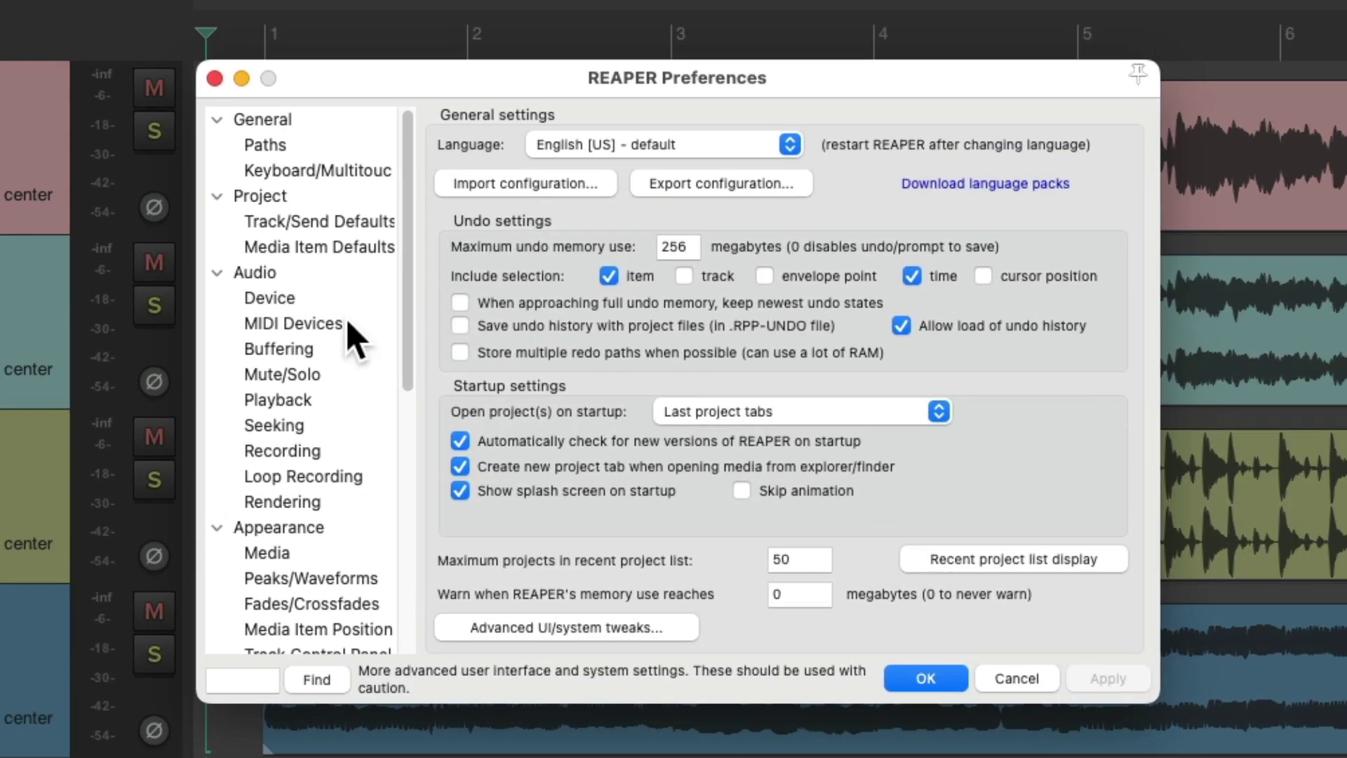
pyautogui.scroll(-10, 351, 337)
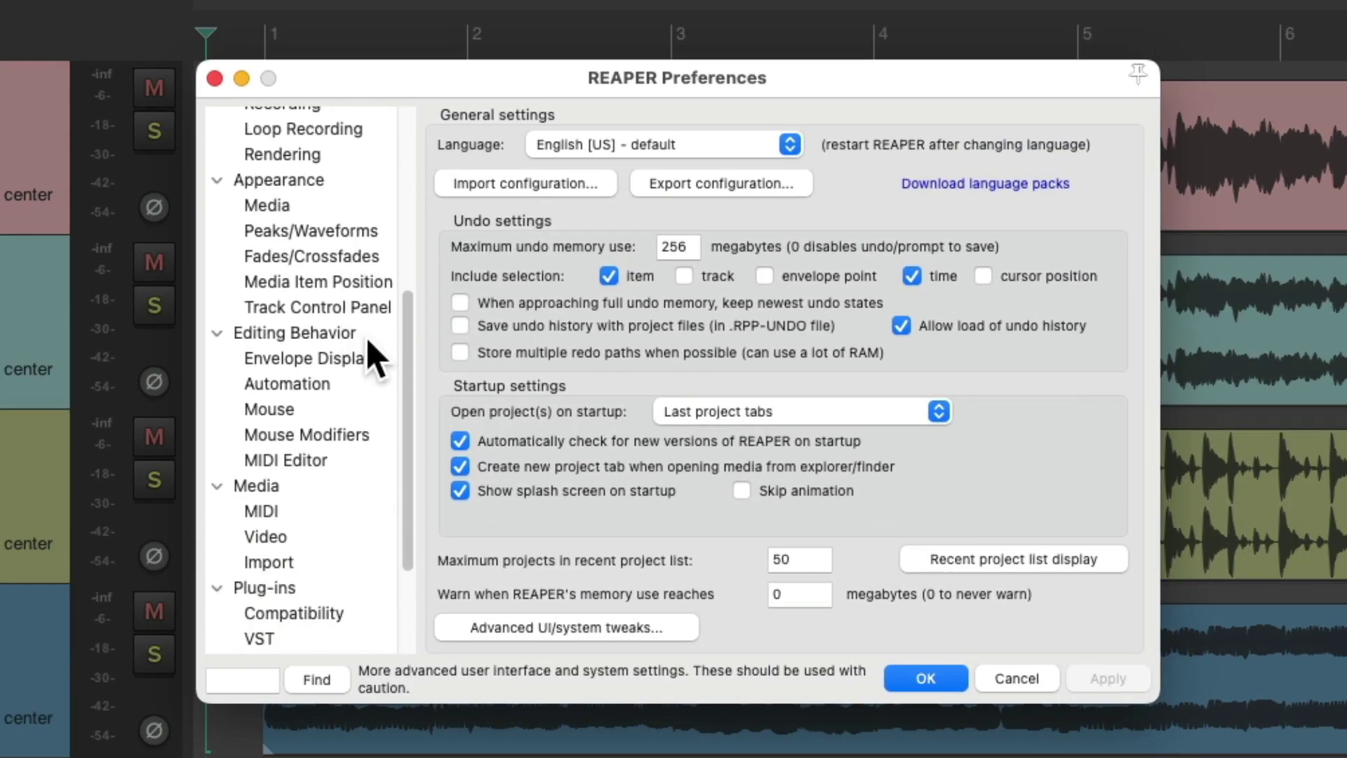
pyautogui.click(369, 435)
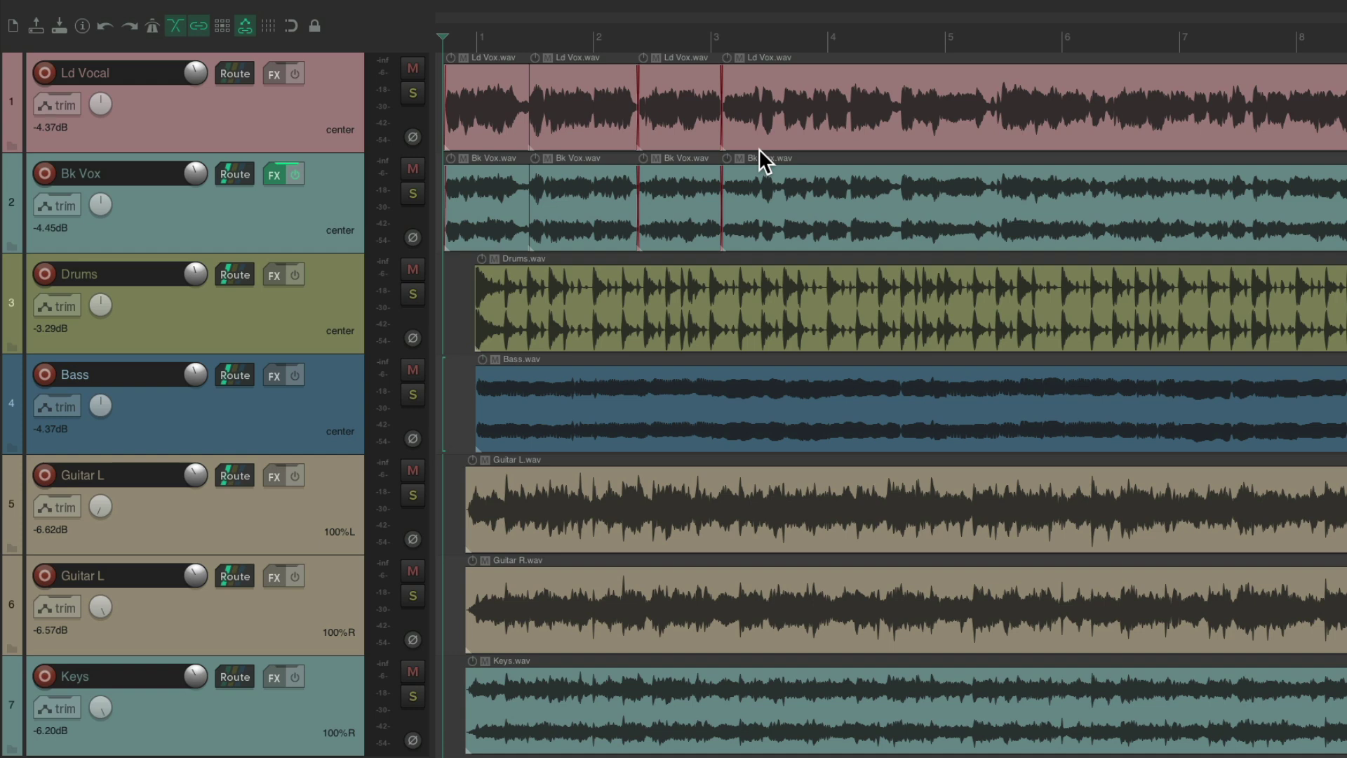
# - Test the default track panel action on the Bass and Bk Vox tracks to select their media items
pyautogui.click(341, 381)
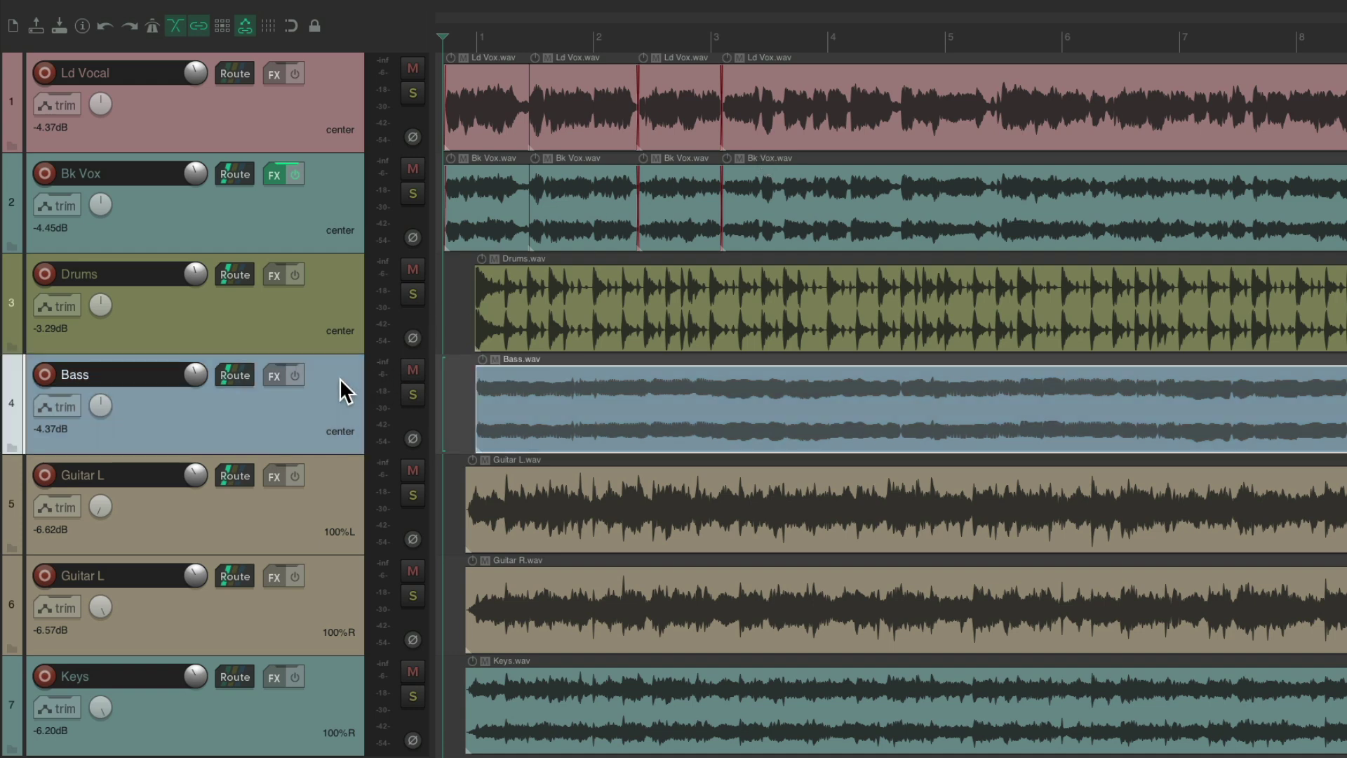
pyautogui.click(331, 191)
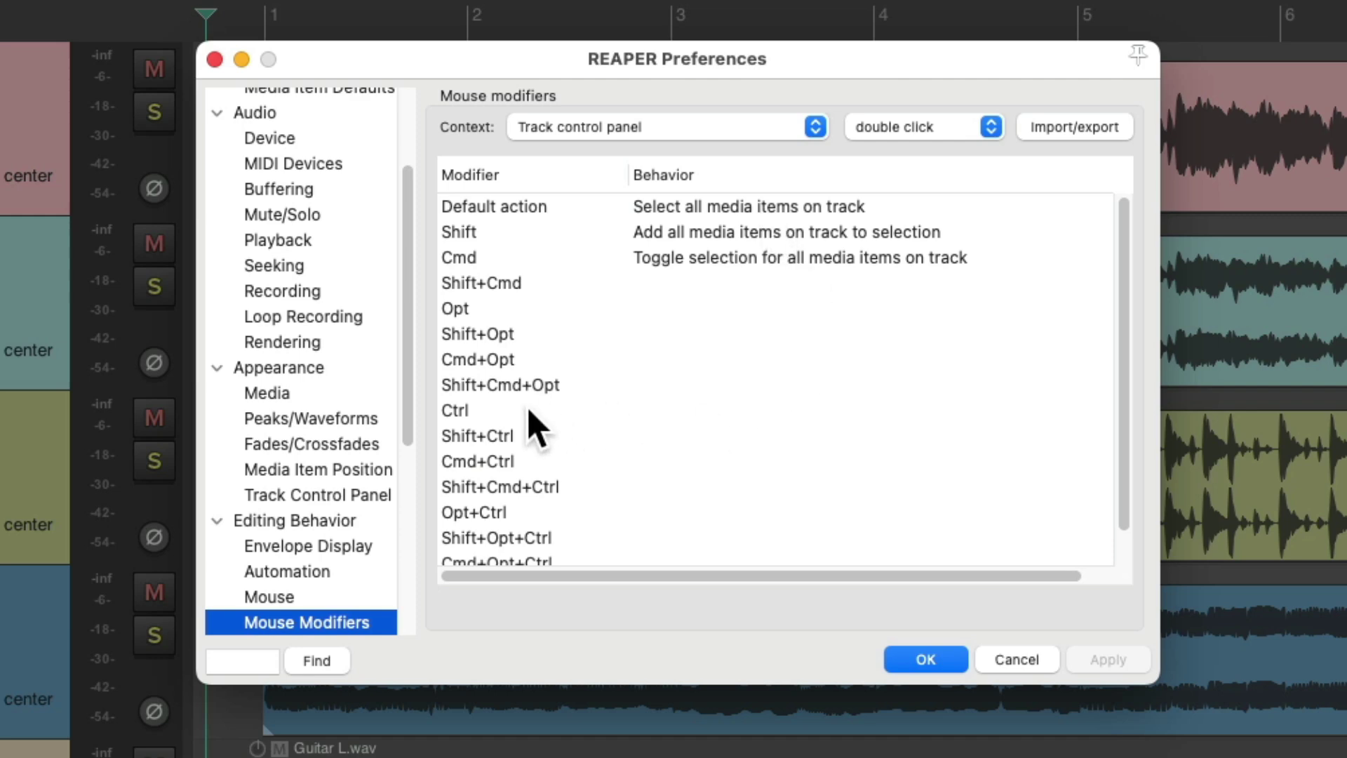
# - Assign "Select all media items on track" to the track control panel's Ctrl double click modifier and test it on the Drums track
pyautogui.click(676, 410)
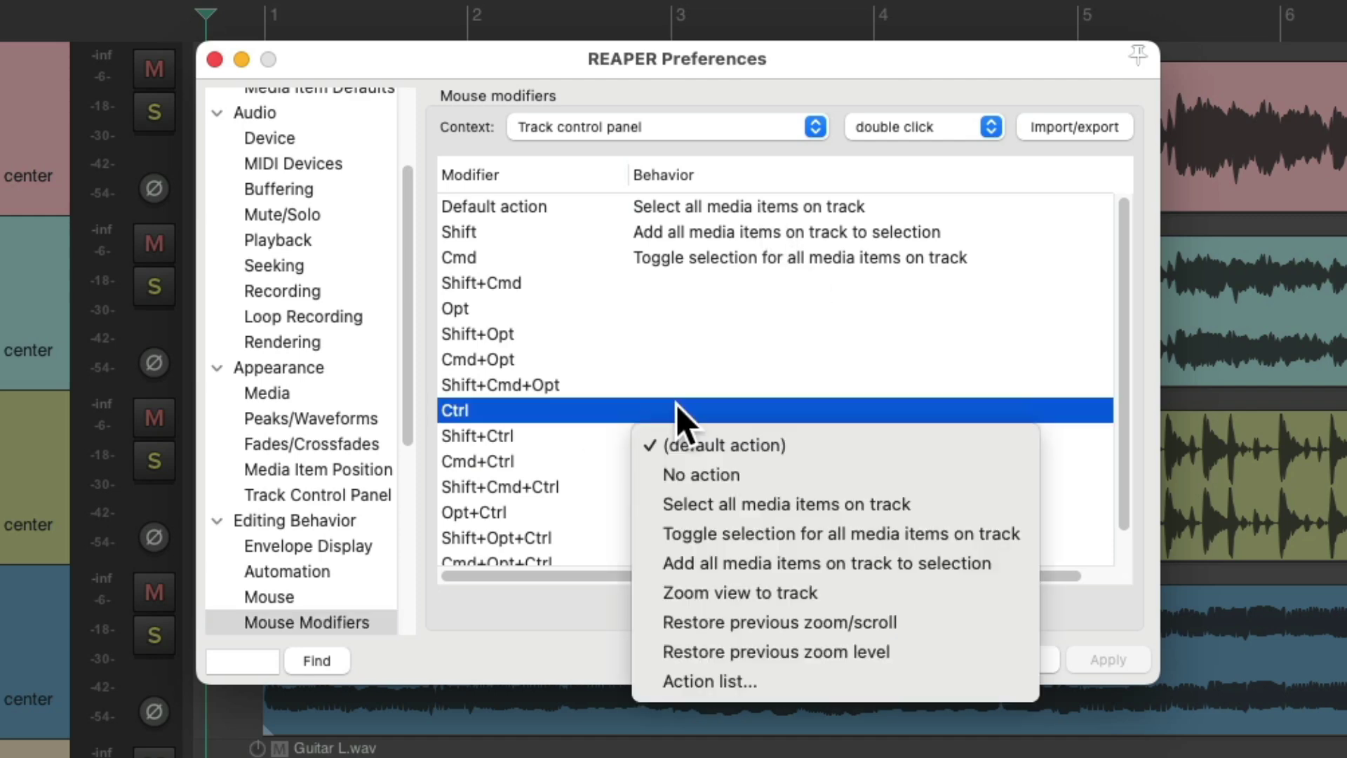
pyautogui.click(833, 512)
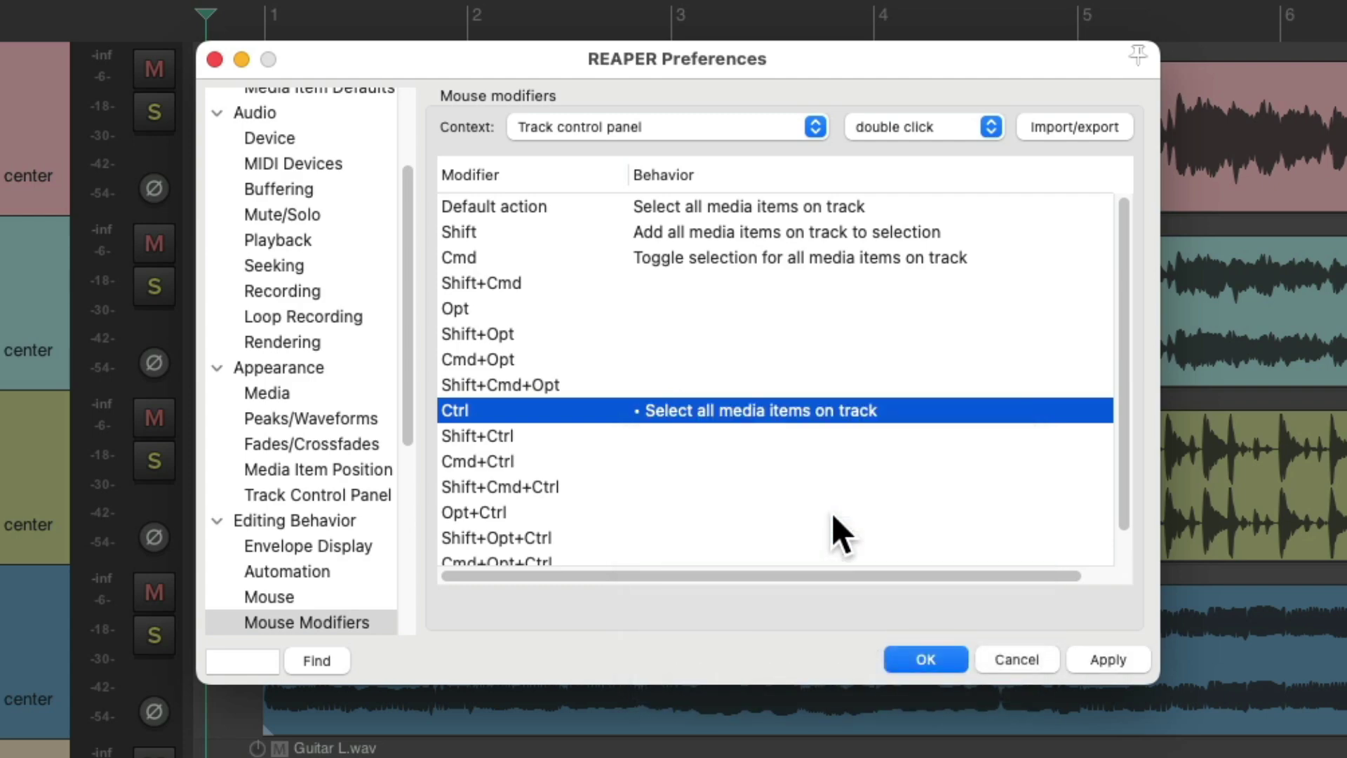
pyautogui.press('Return')
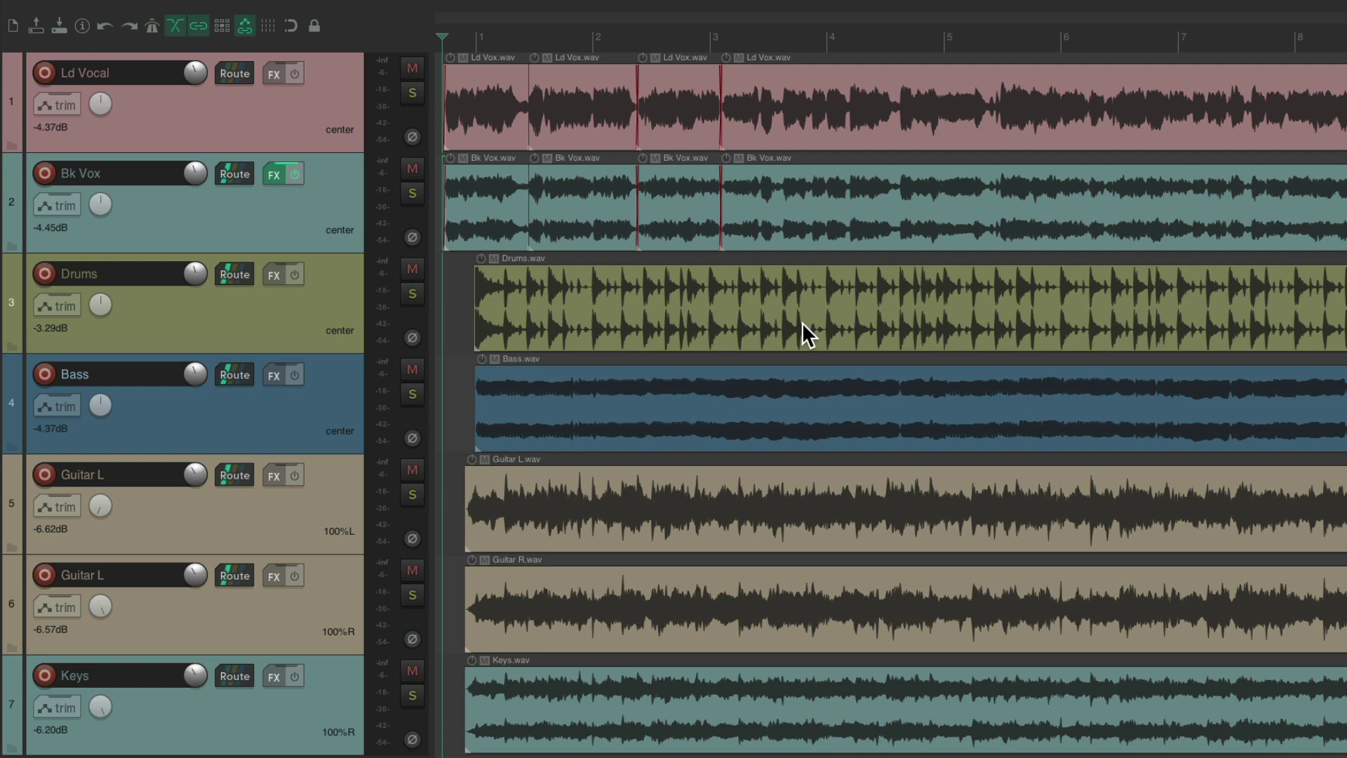
pyautogui.click(337, 296)
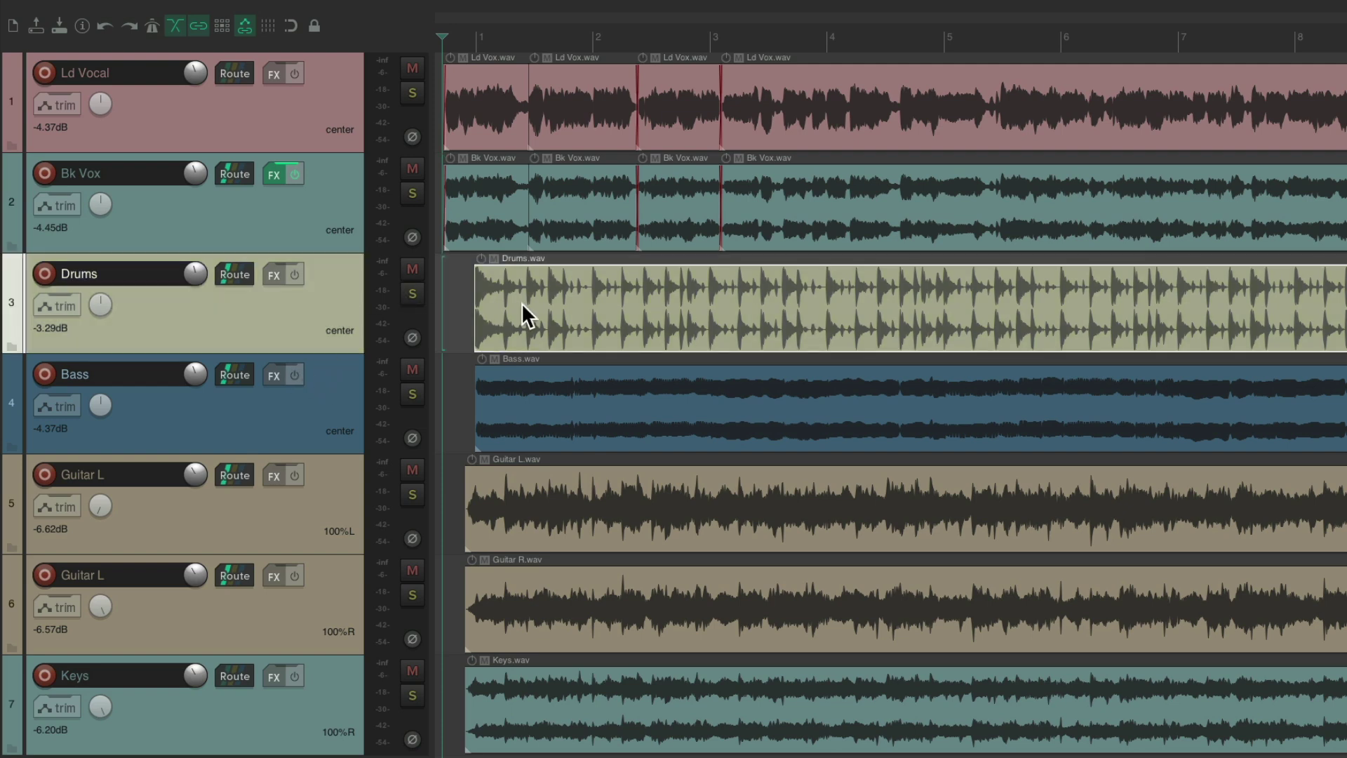
# - Select the Bk Vox track's media items and set the track control panel's default double click behavior to "View: Toggle mixer visible"
pyautogui.click(313, 199)
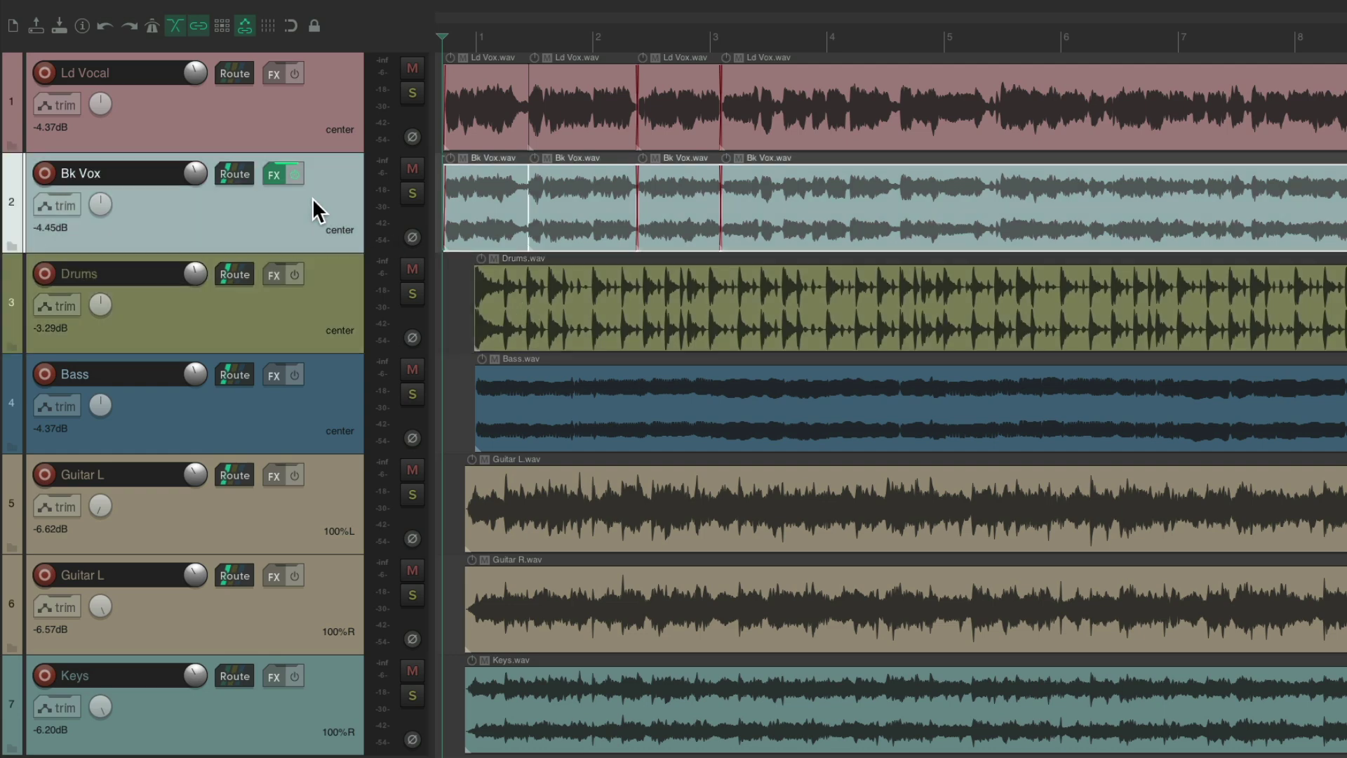
pyautogui.press('super+comma')
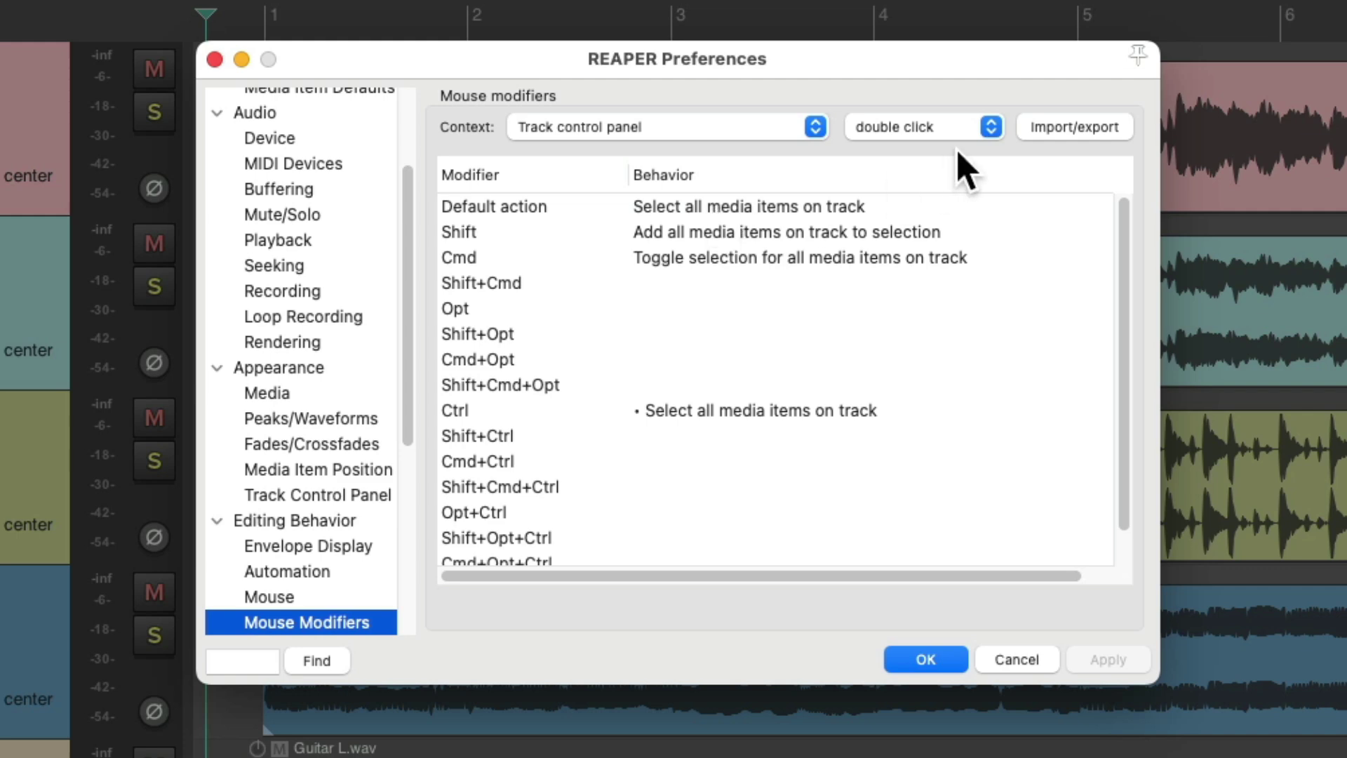
pyautogui.click(774, 208)
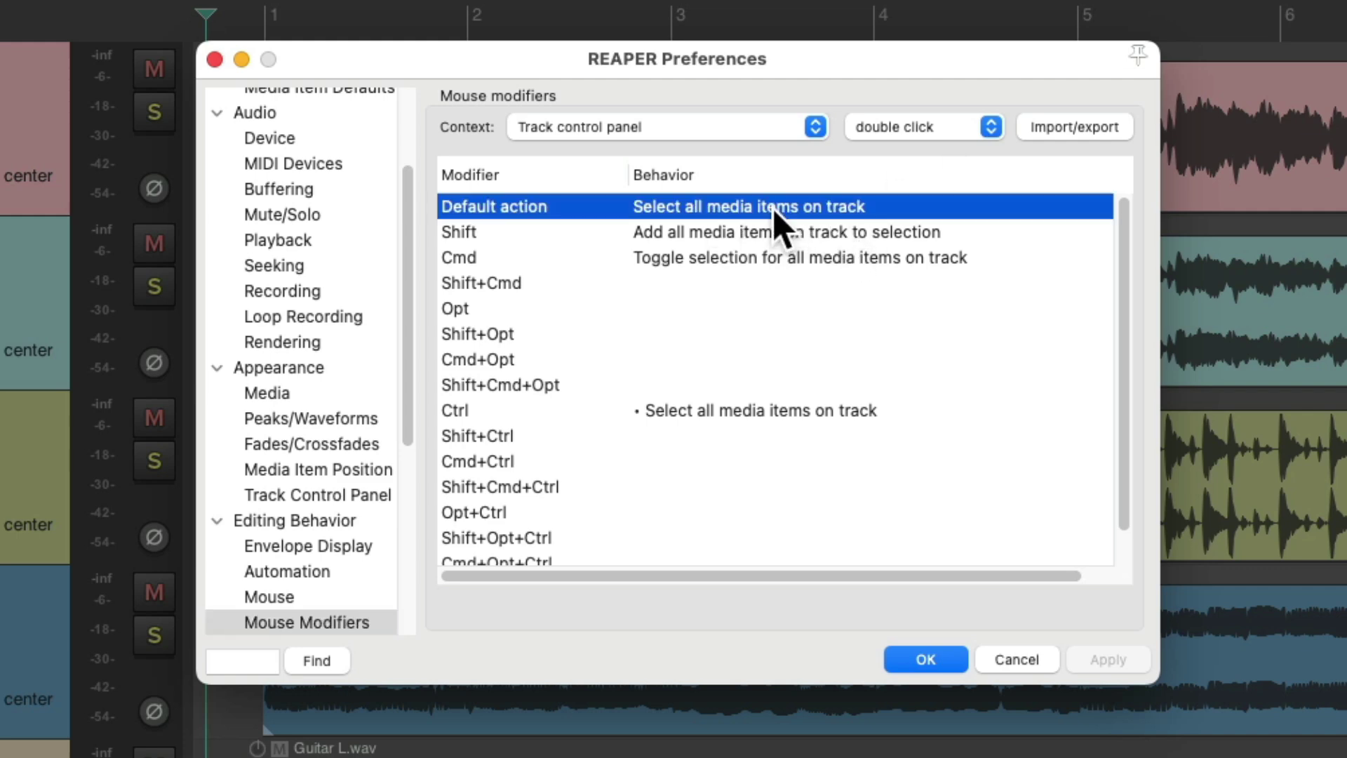
pyautogui.click(773, 208)
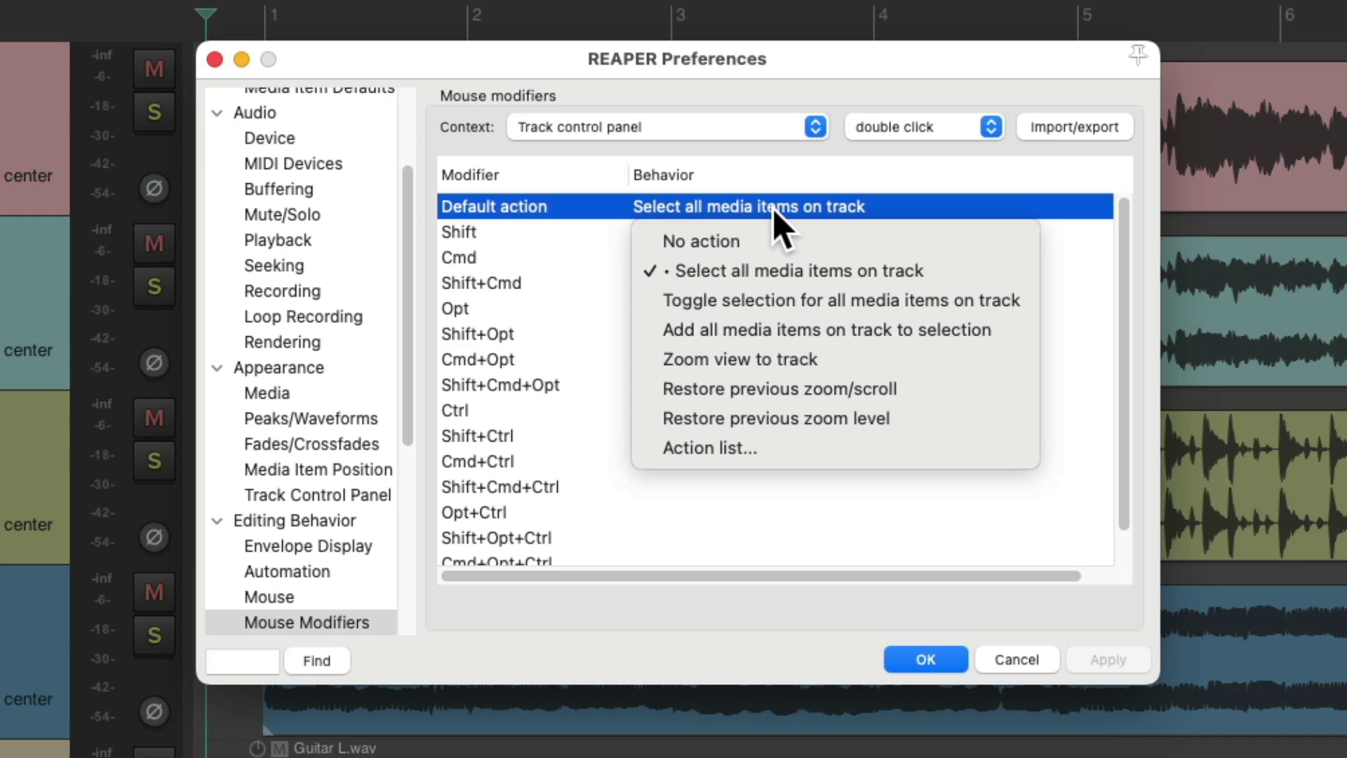
pyautogui.click(802, 443)
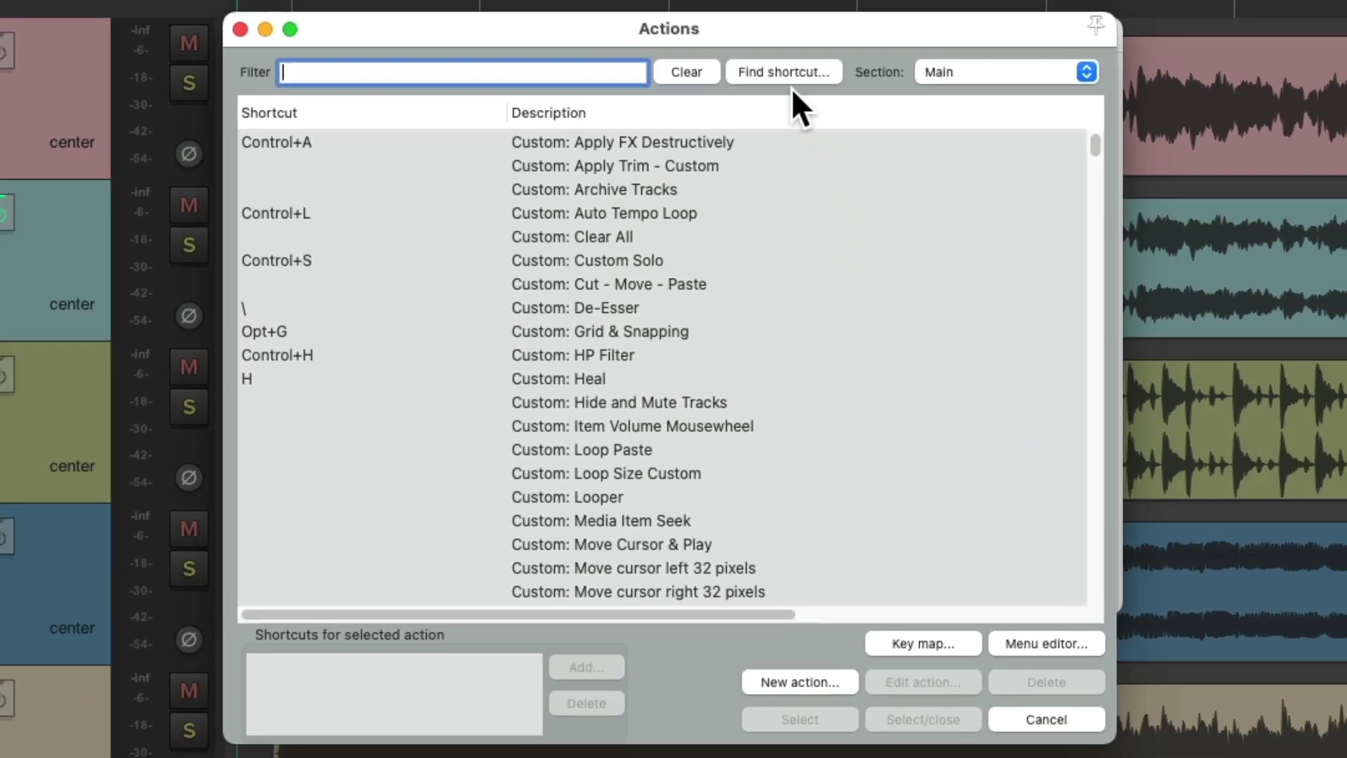
pyautogui.click(784, 71)
pyautogui.press('super+m')
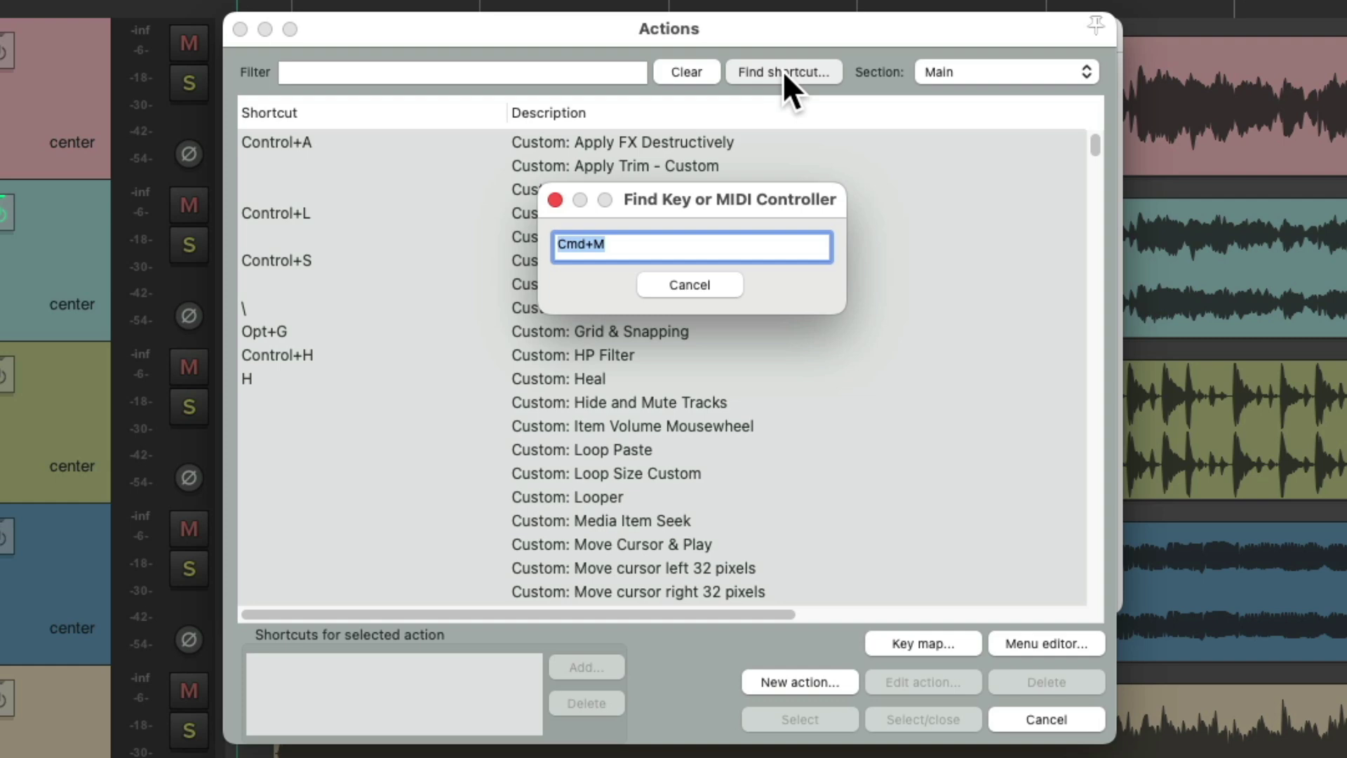
pyautogui.scroll(-2, 765, 333)
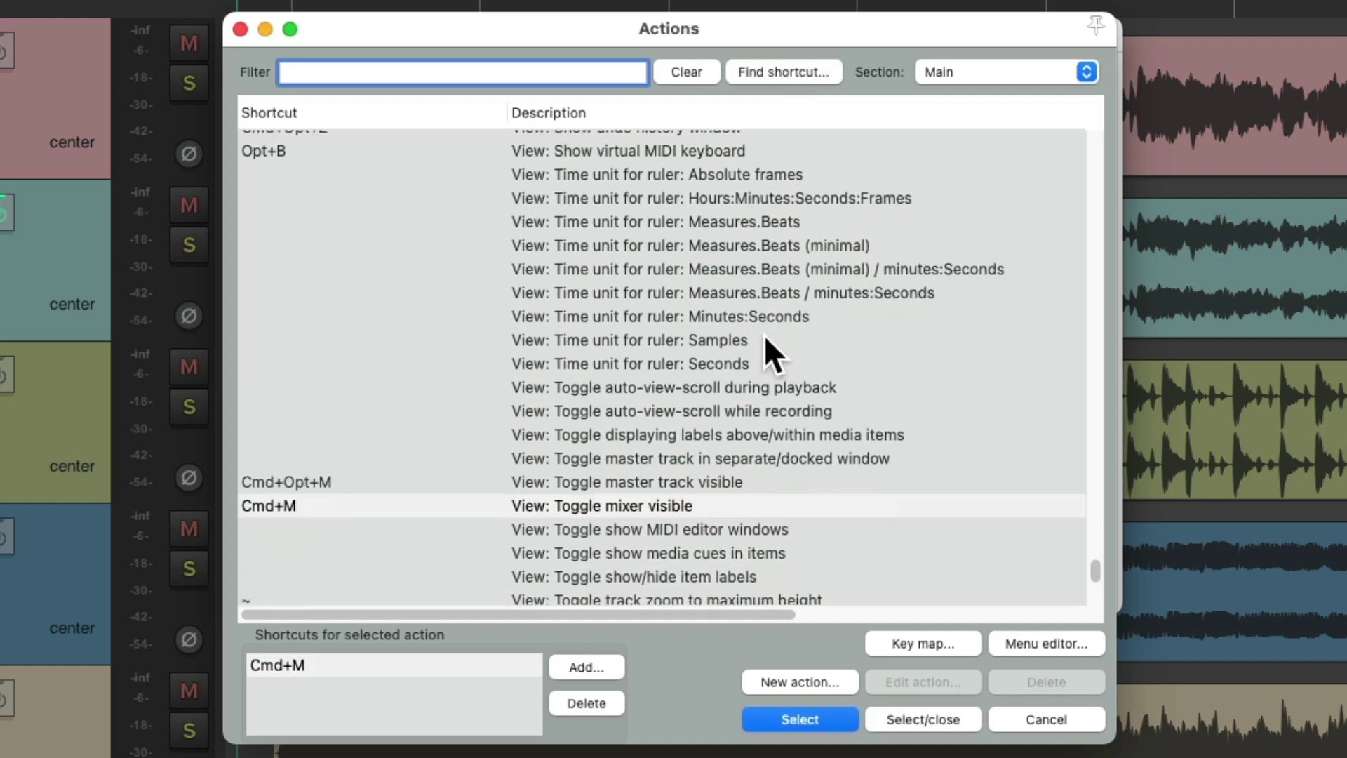
pyautogui.click(736, 500)
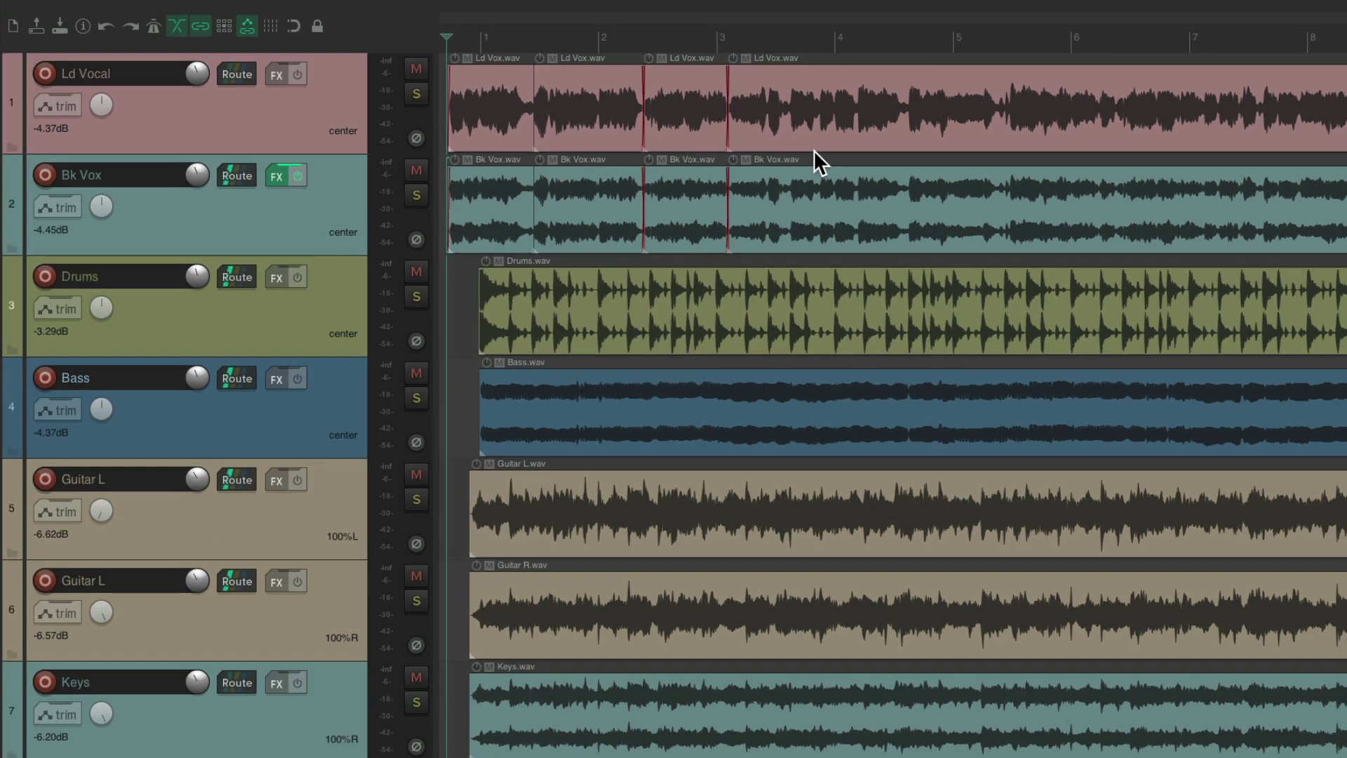
# - Test the track panel's default action on the Drums track to show its mixer strip and hide it again
pyautogui.click(334, 298)
pyautogui.hotkey('ctrl', 'm')
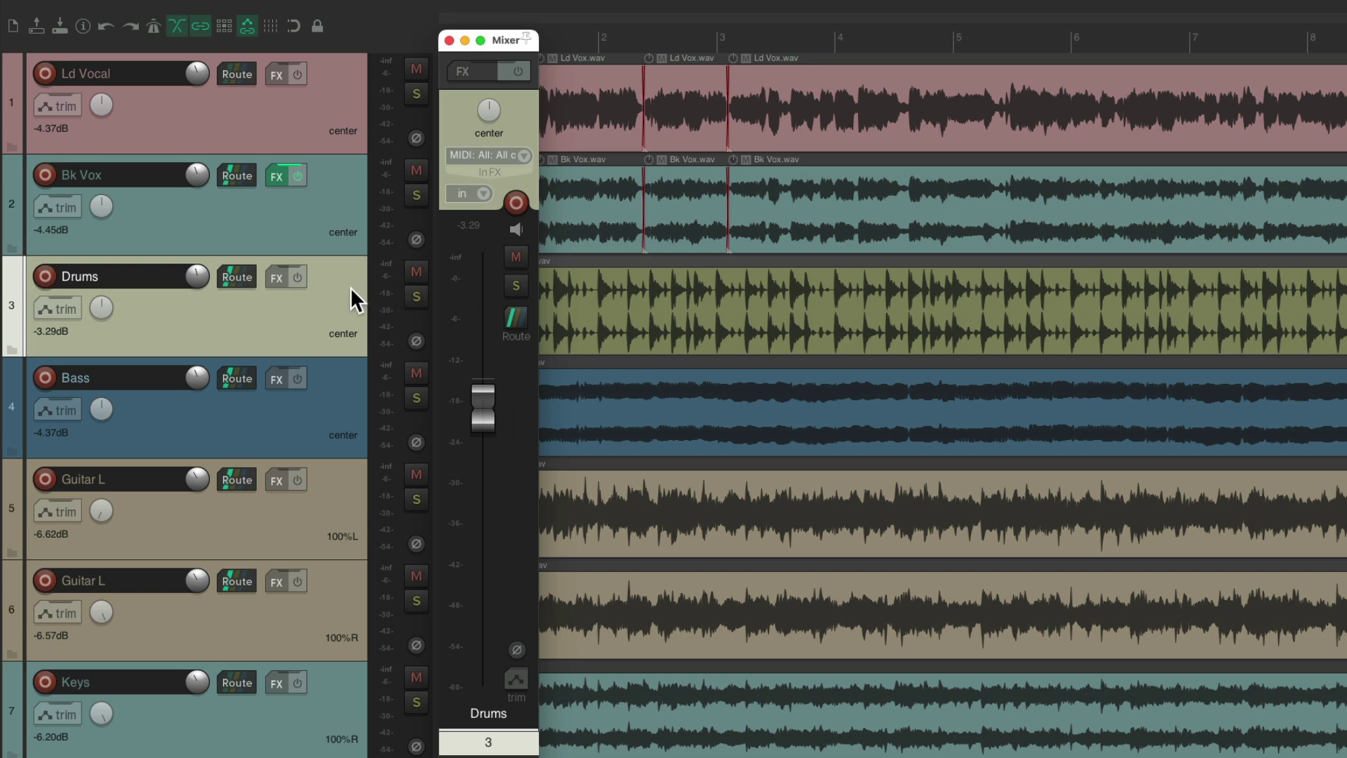
pyautogui.hotkey('ctrl', 'm')
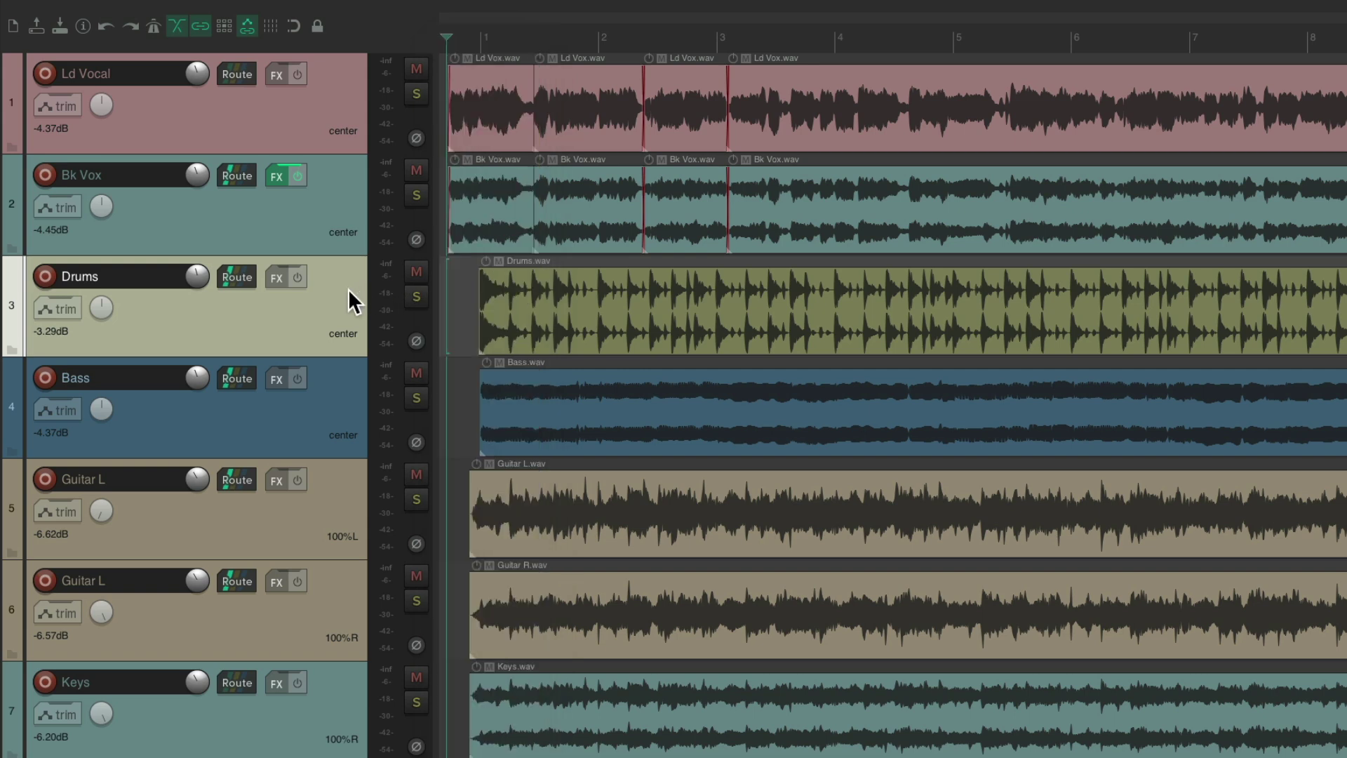
# - Show the Bass track's strip in the floating mixer, try its volume fader, and hide the mixer
pyautogui.click(344, 391)
pyautogui.hotkey('ctrl', 'm')
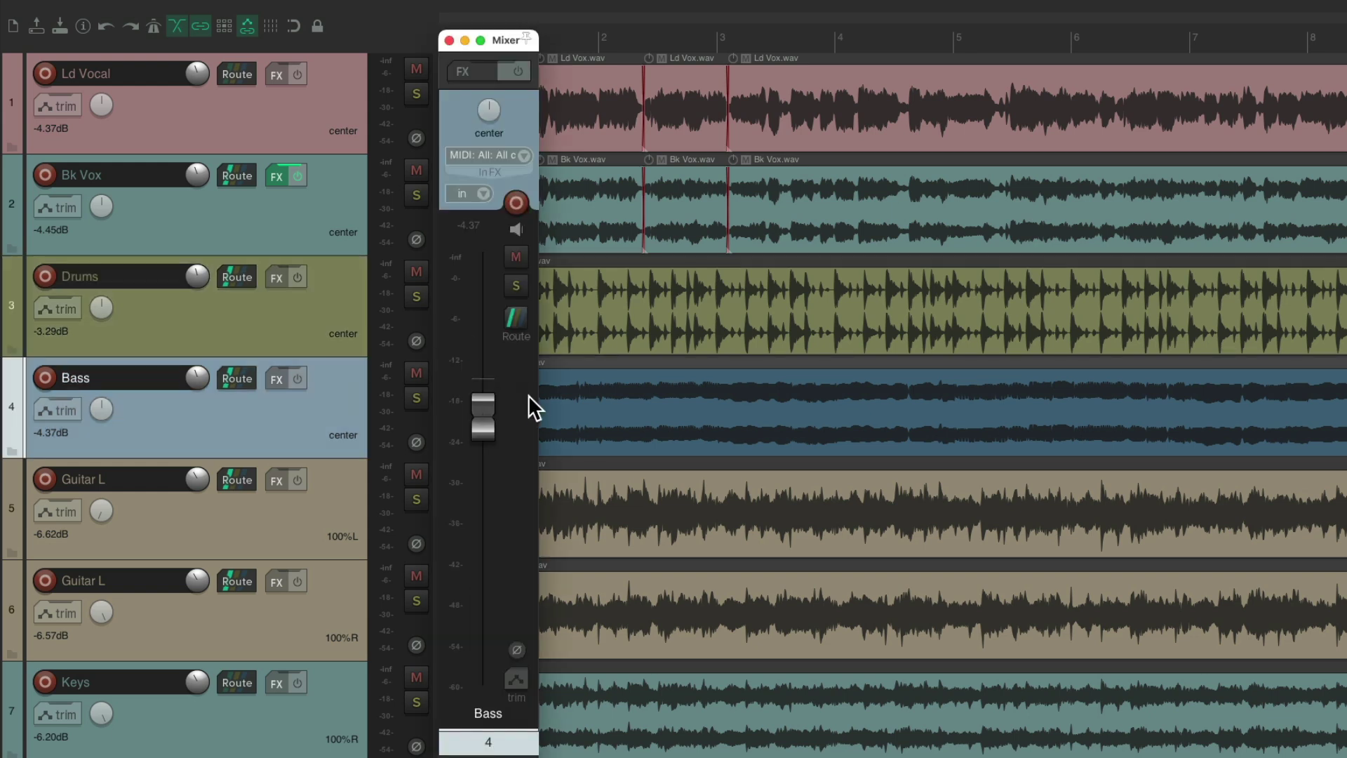
pyautogui.moveTo(482, 414); pyautogui.dragTo(482, 453)
pyautogui.press('super+m')
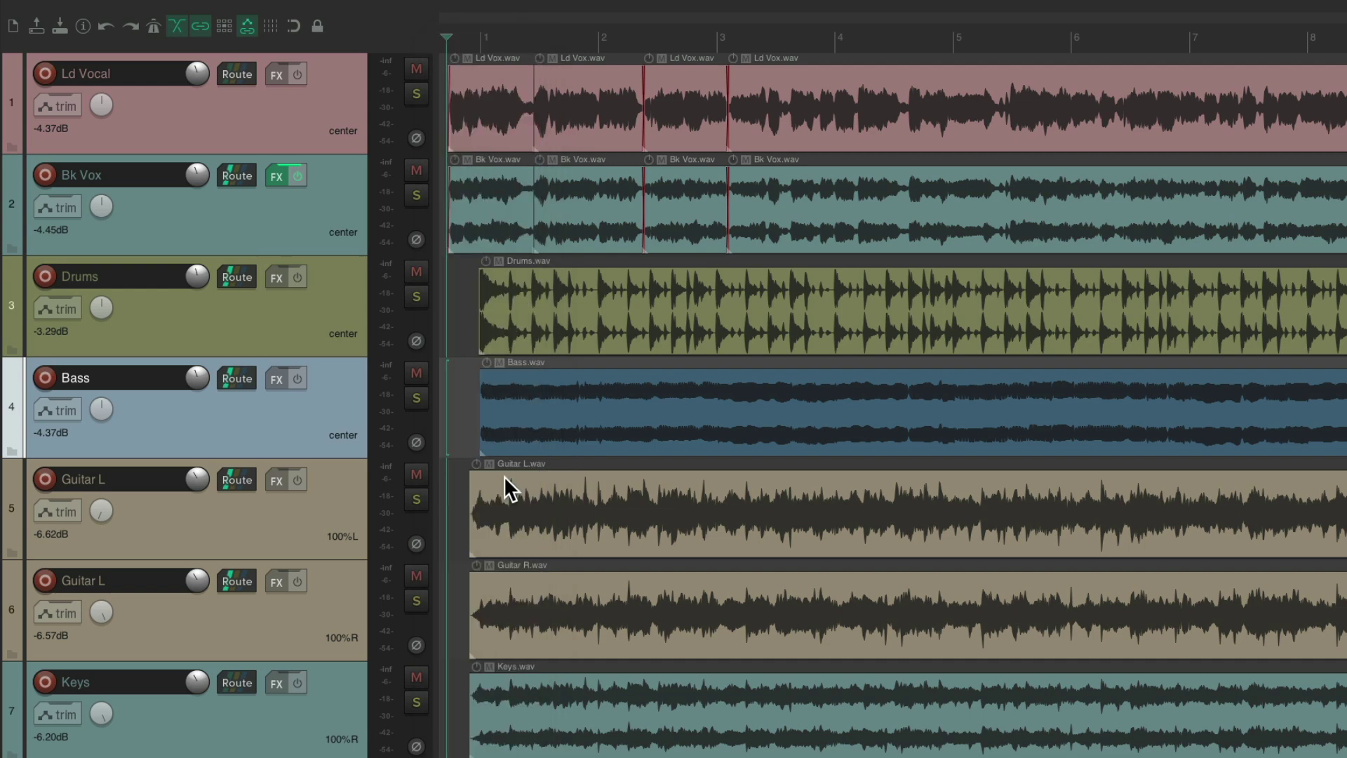
# - Toggle the floating mixer repeatedly for the selected Bass track, leaving its strip open
pyautogui.press('super+m')
pyautogui.press('super+m')
pyautogui.press('super+m')
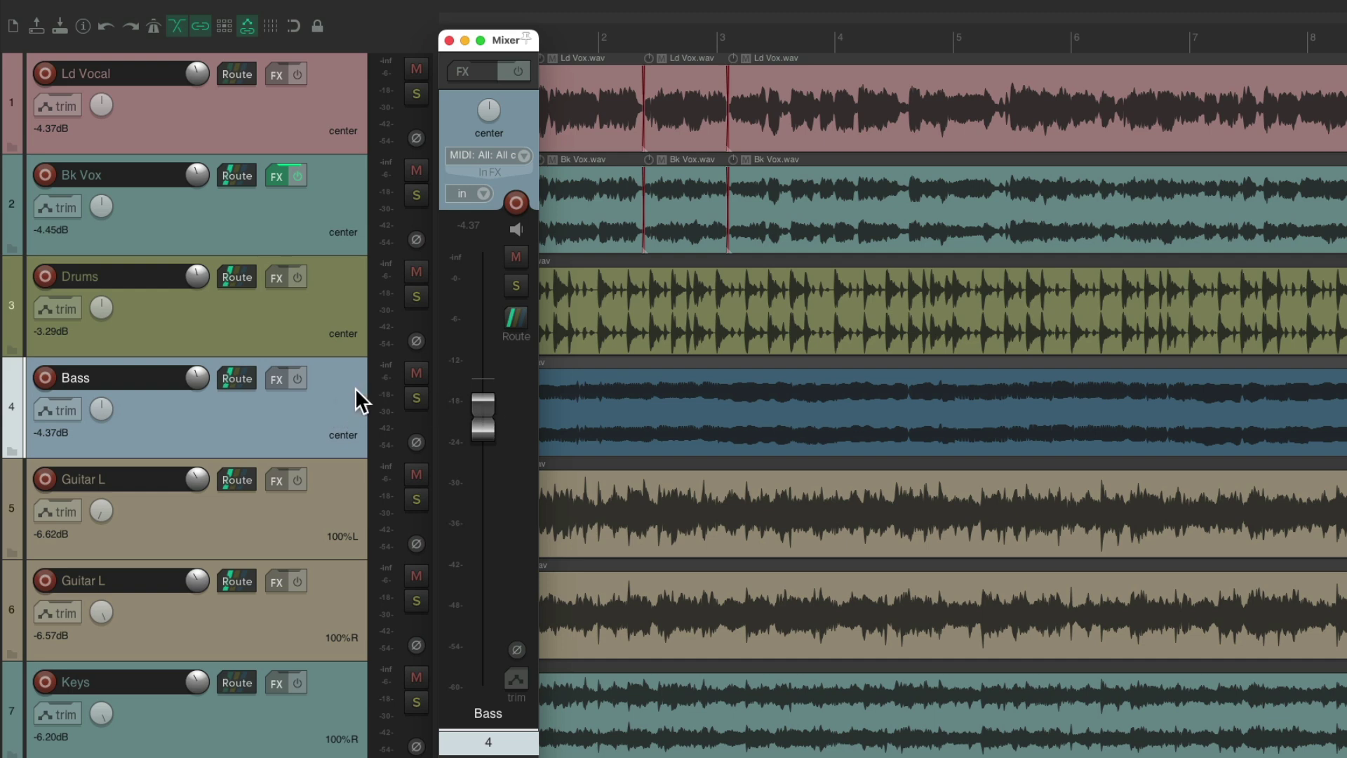
pyautogui.press('super+m')
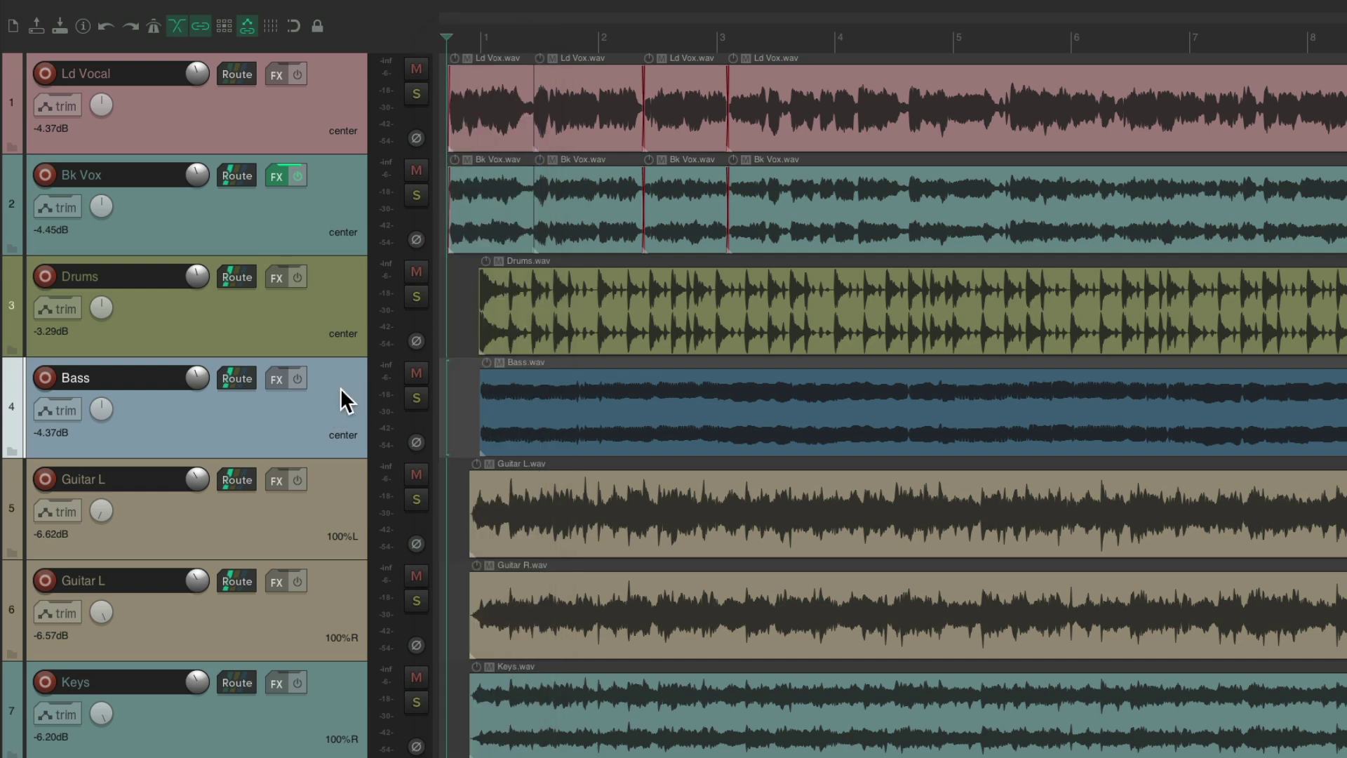
pyautogui.press('super+m')
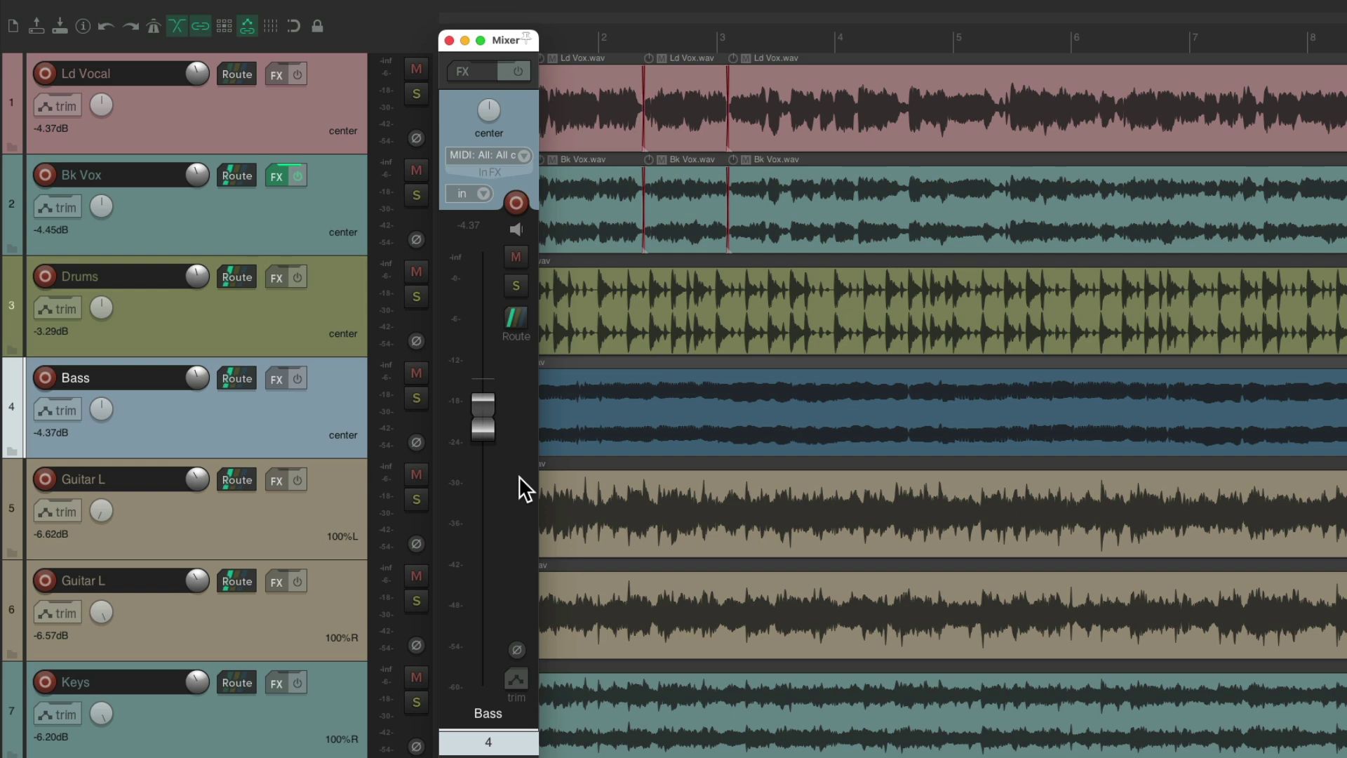
# - Test the mixer strip's default action by zooming the view to the Bass track and restoring it twice
pyautogui.press('`')
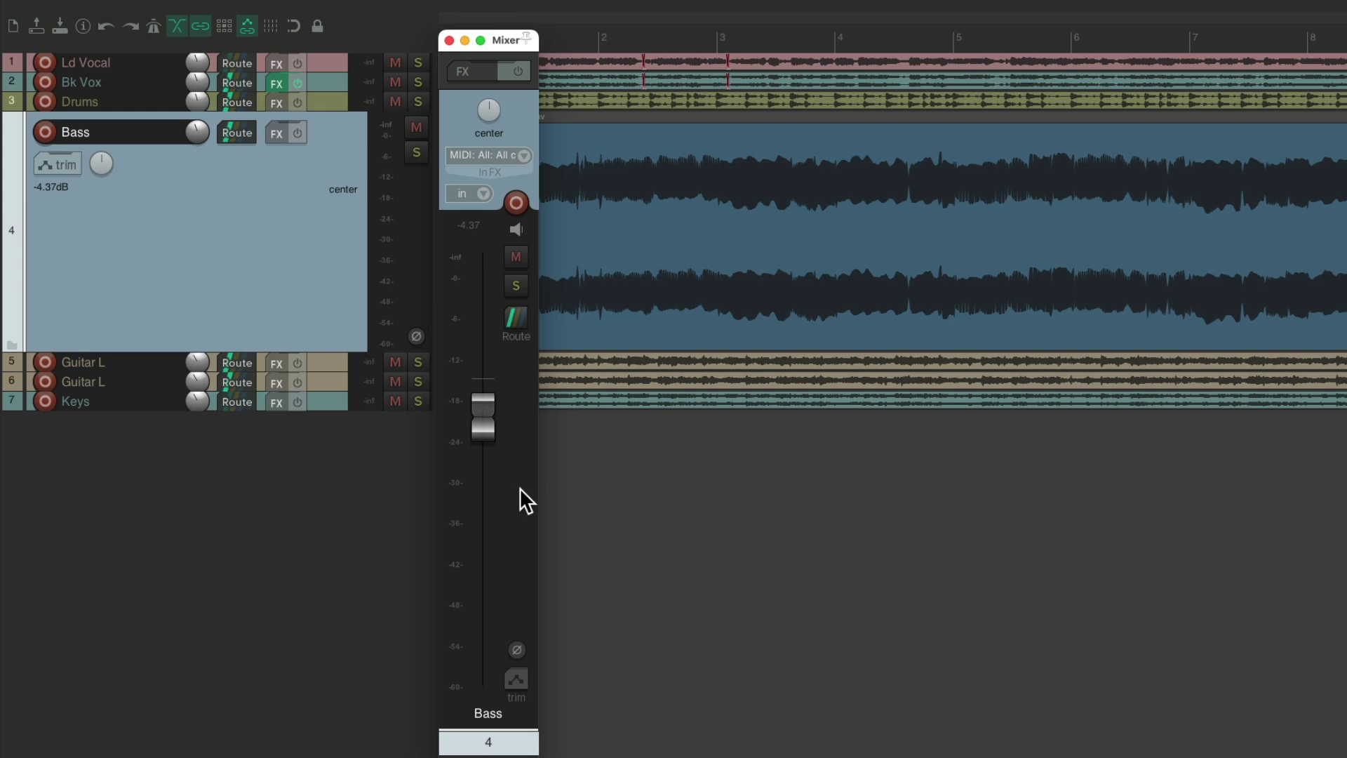
pyautogui.press('`')
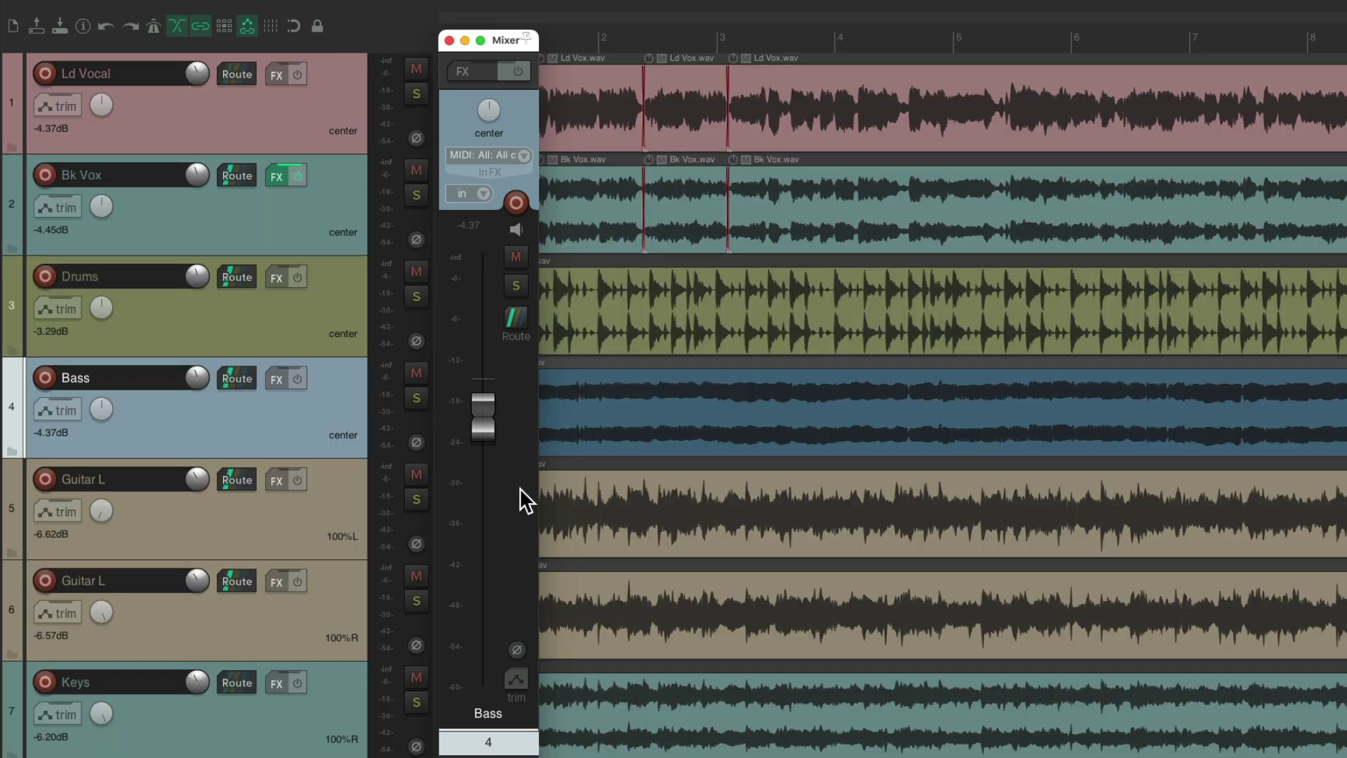
pyautogui.press('`')
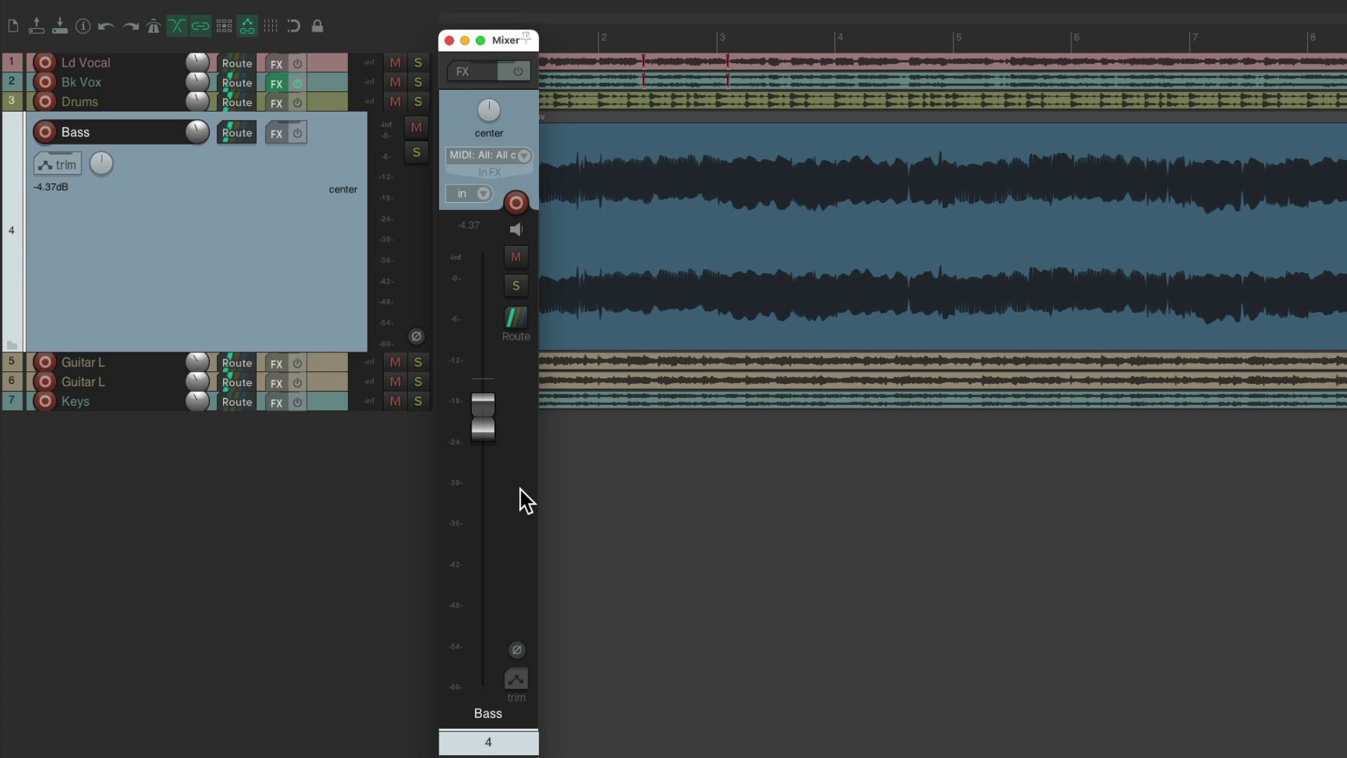
pyautogui.press('`')
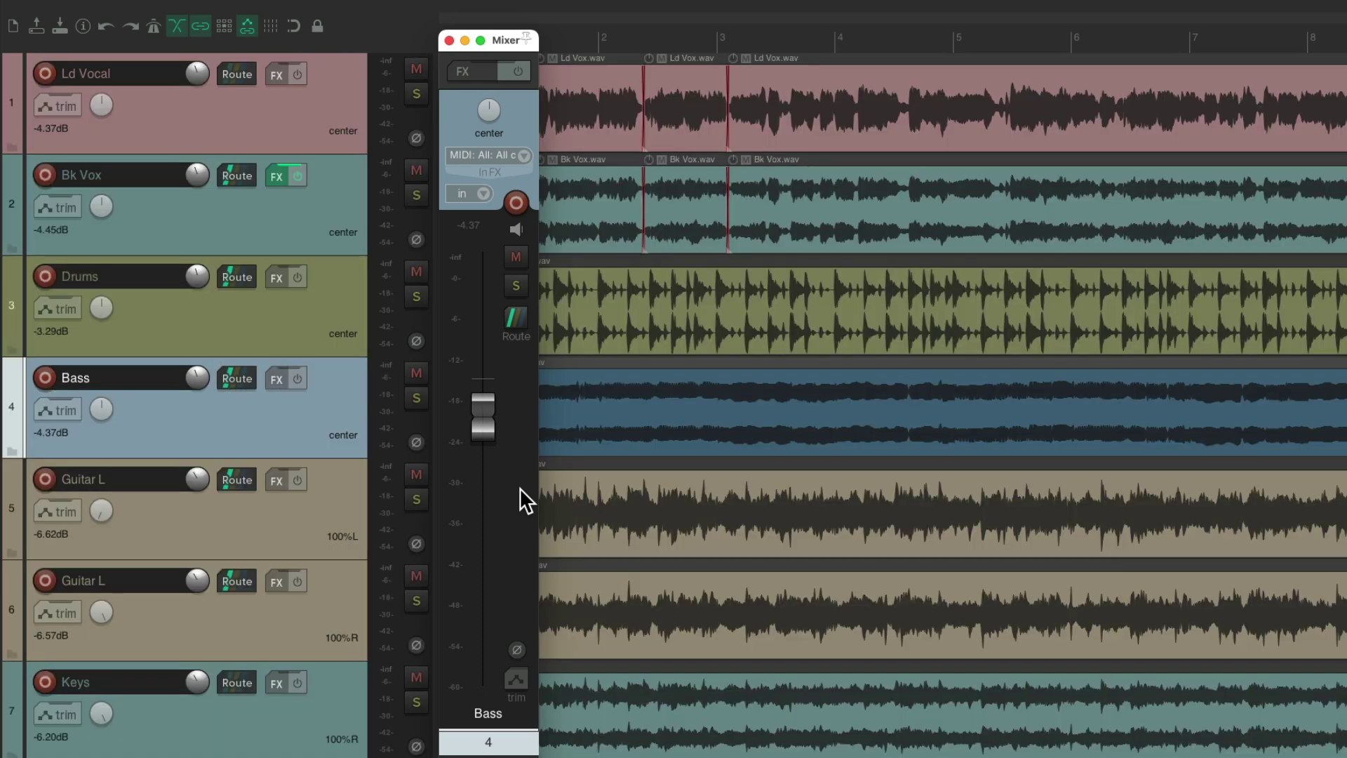
# - Assign "Zoom view to track" to the mixer control panel's Ctrl double click modifier
pyautogui.press('super+comma')
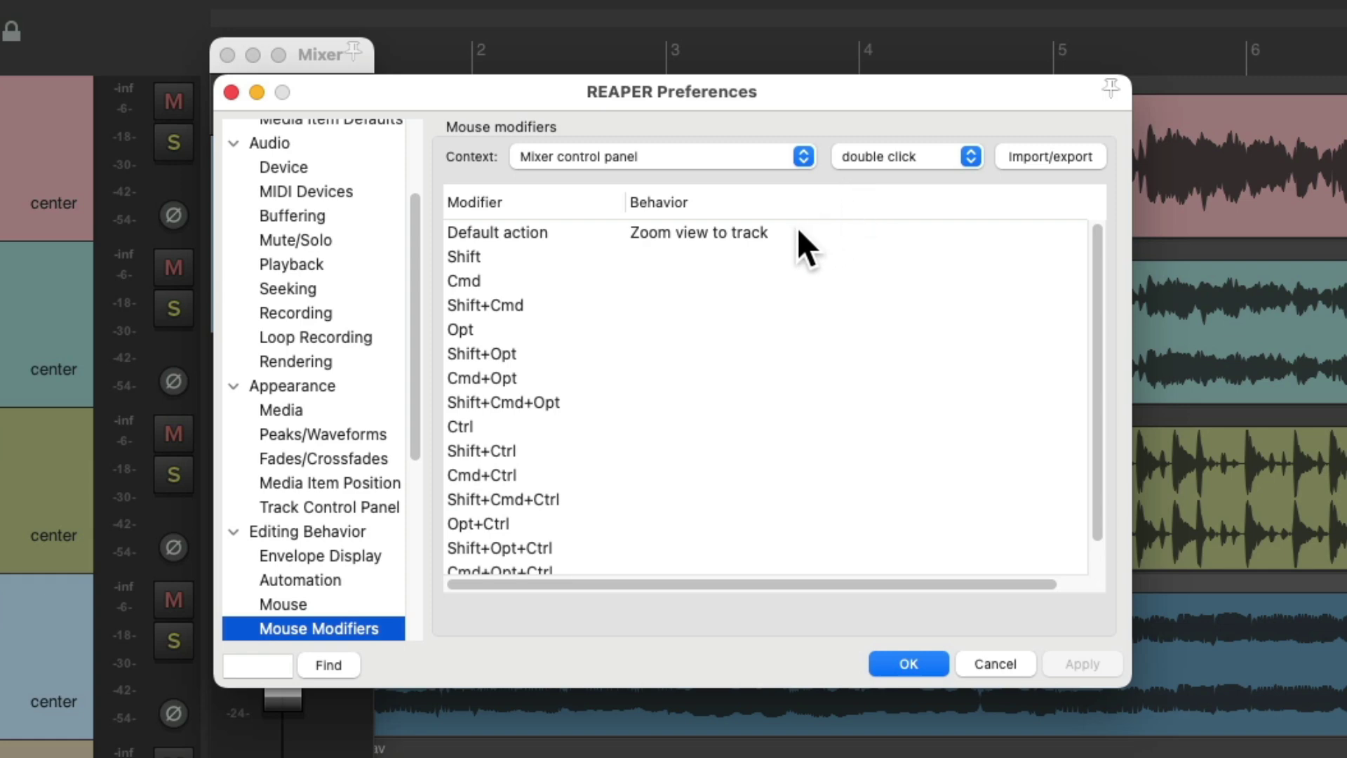
pyautogui.click(658, 427)
pyautogui.click(658, 431)
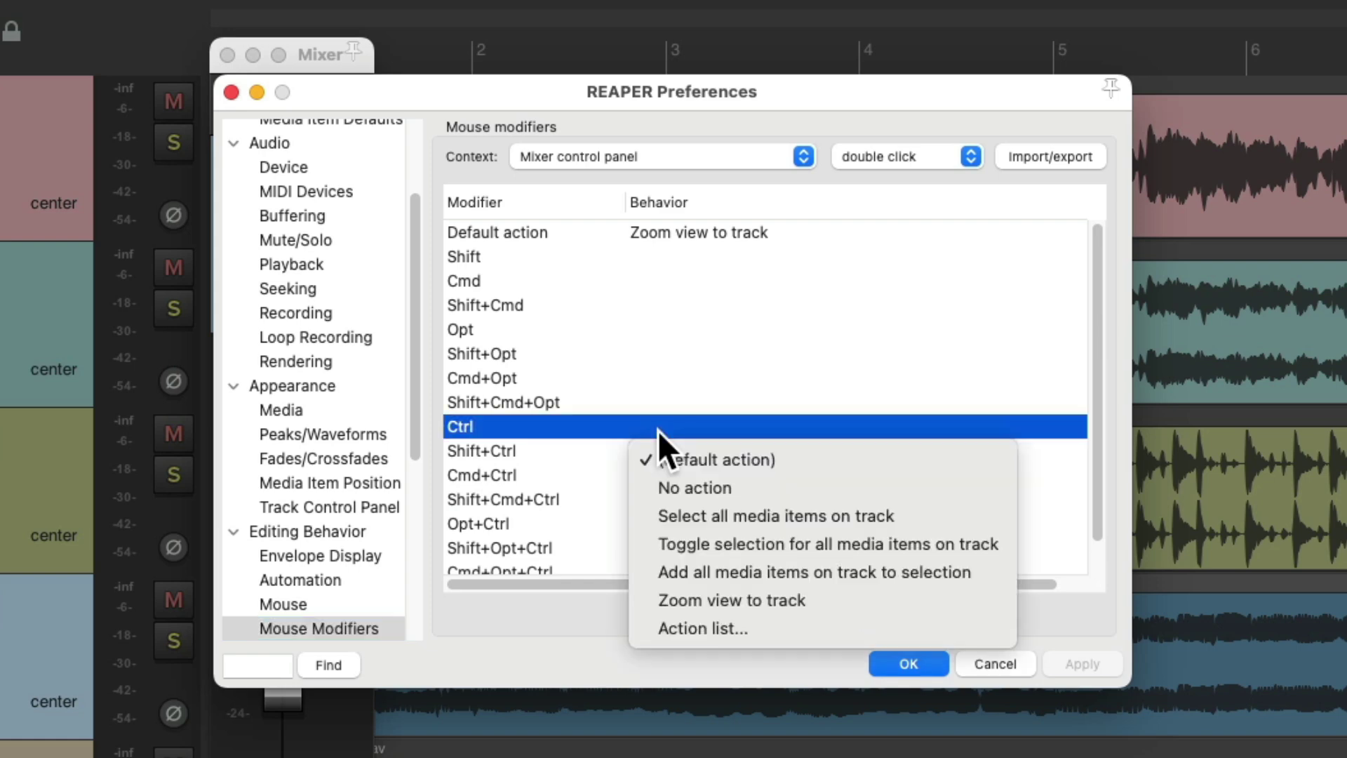
pyautogui.click(845, 598)
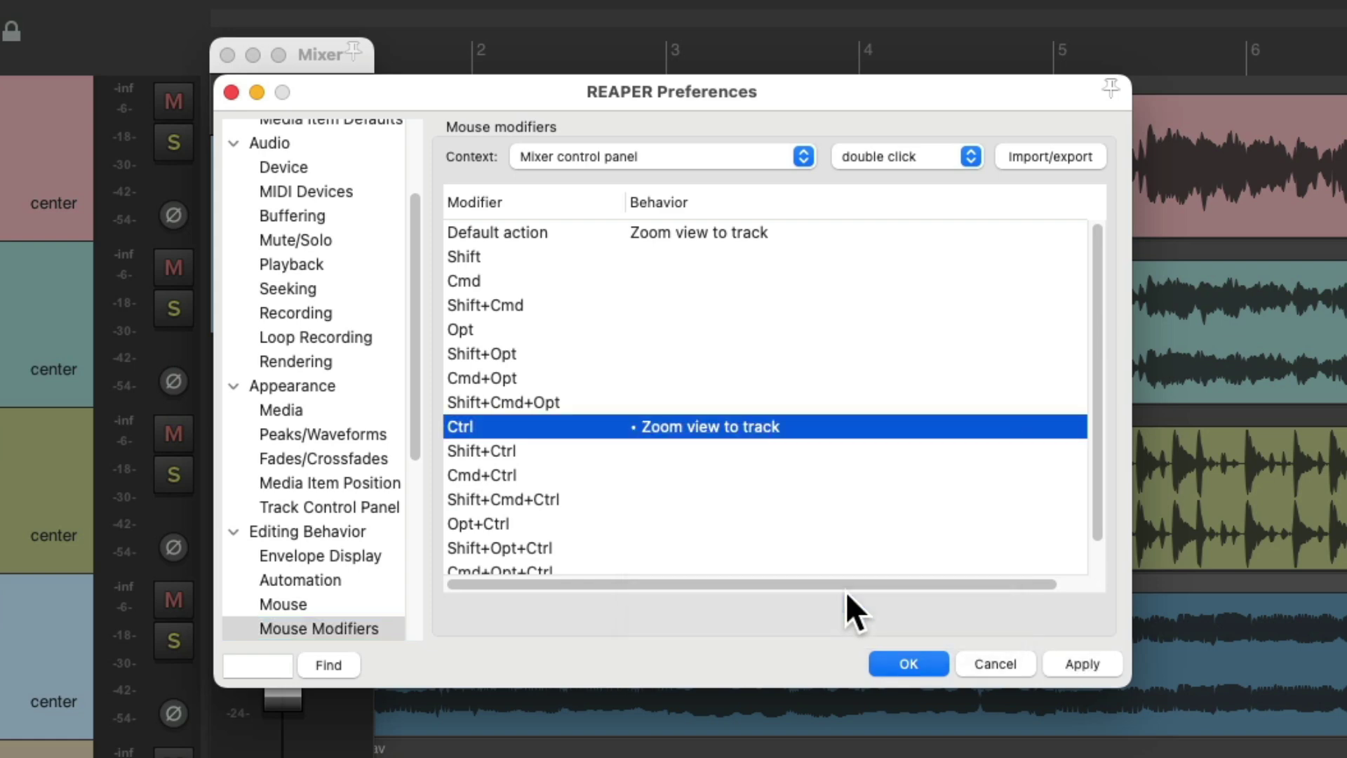
# - Set the mixer control panel's default double click behavior to "View: Toggle mixer visible" and accept the preferences
pyautogui.click(782, 228)
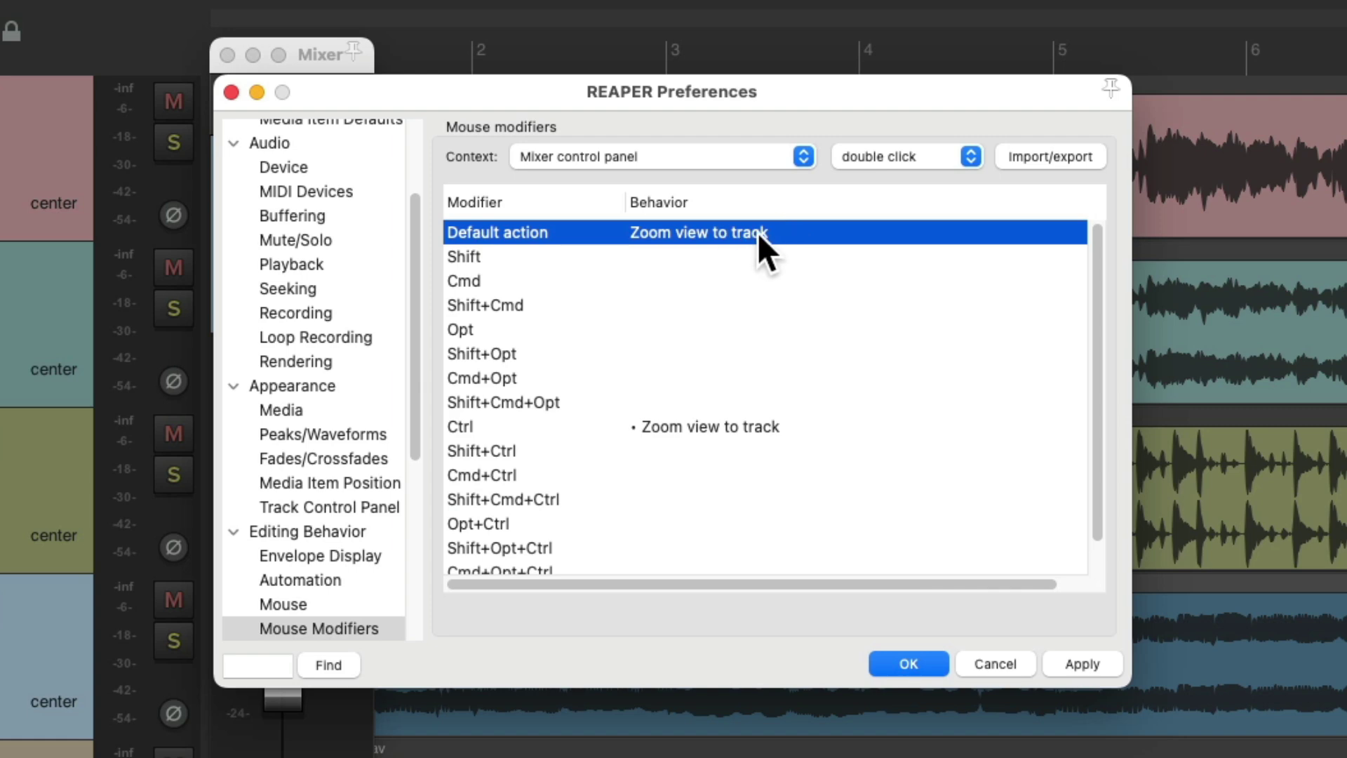
pyautogui.click(756, 233)
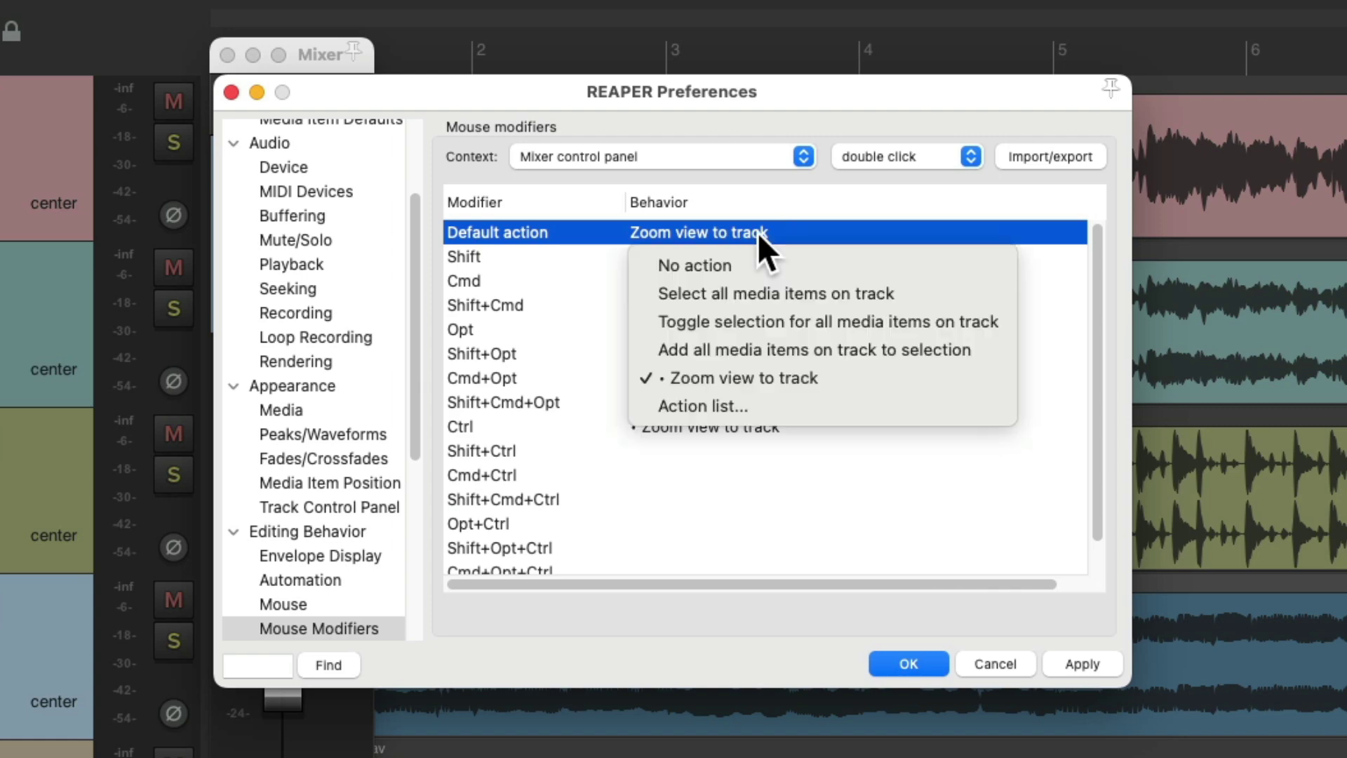
pyautogui.click(786, 403)
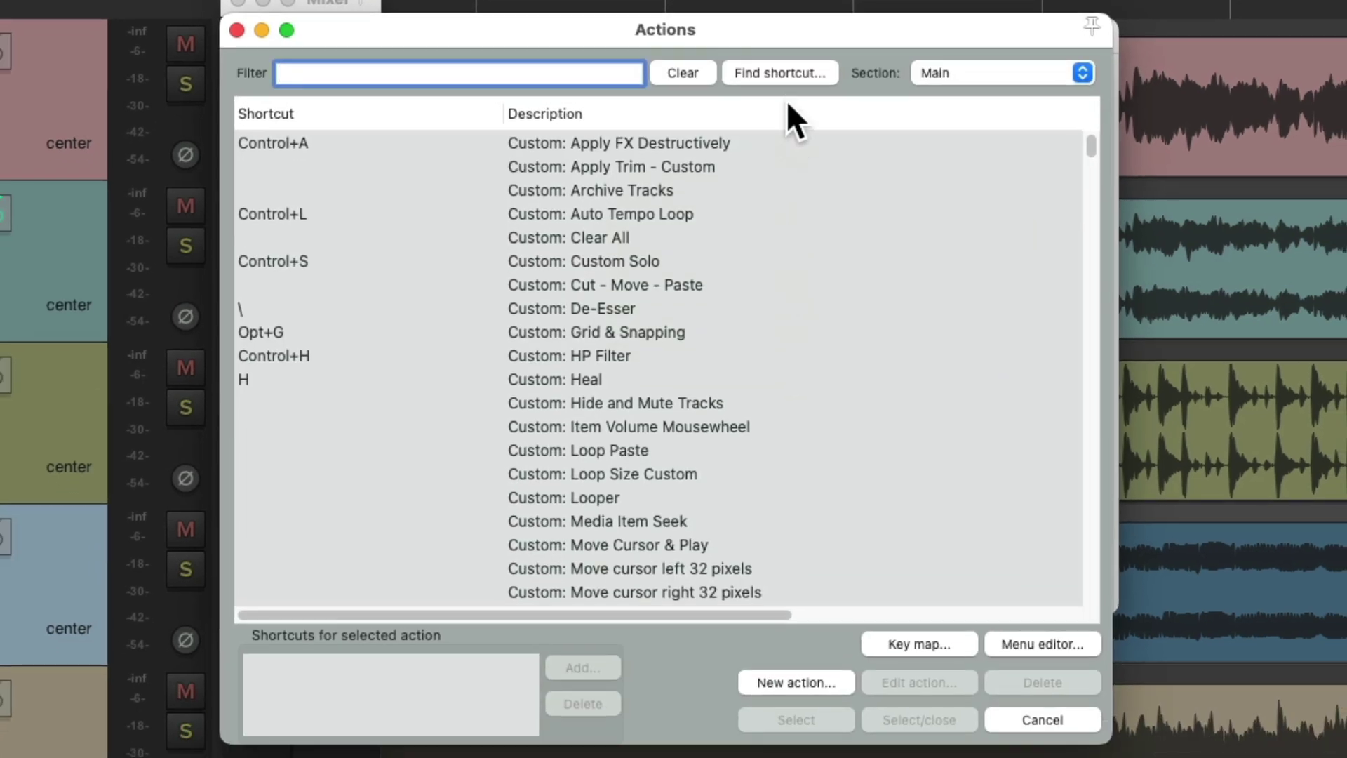
pyautogui.click(784, 70)
pyautogui.press('super+m')
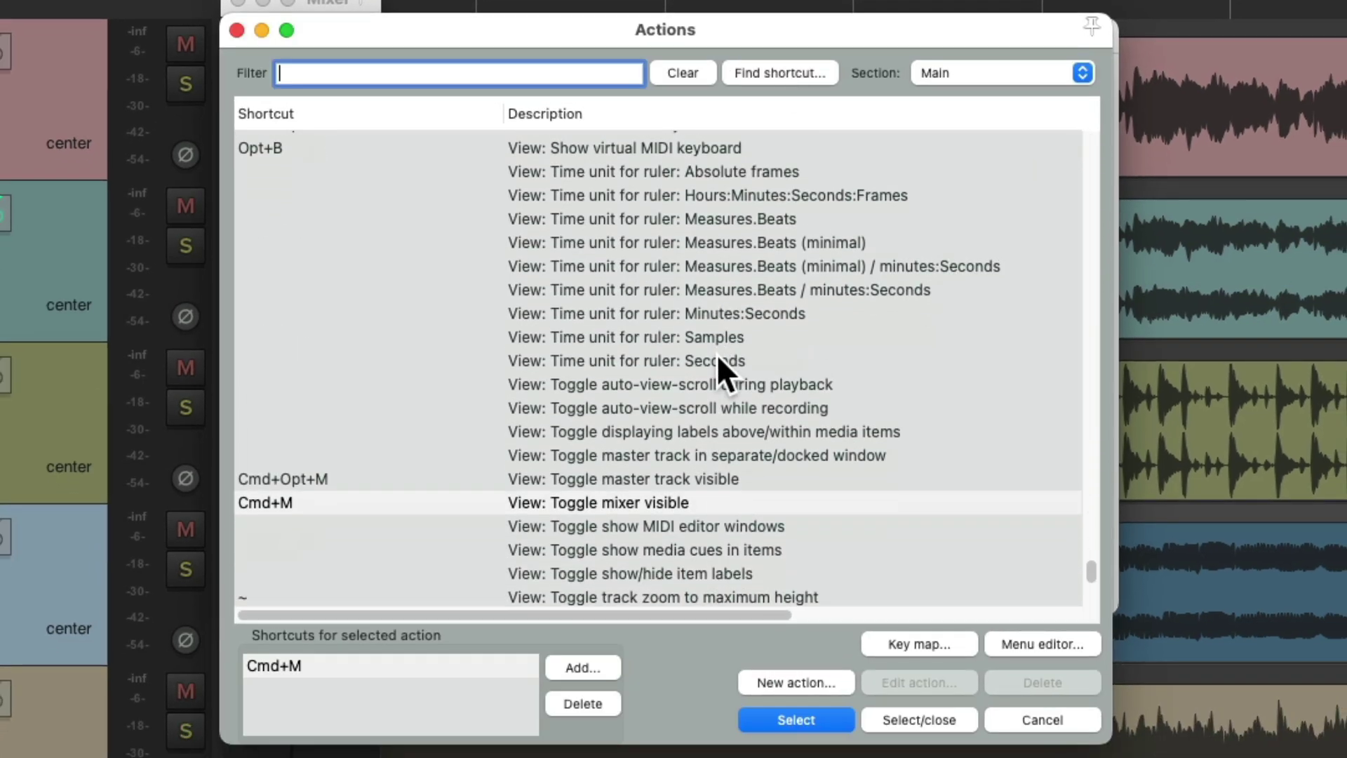
pyautogui.click(705, 477)
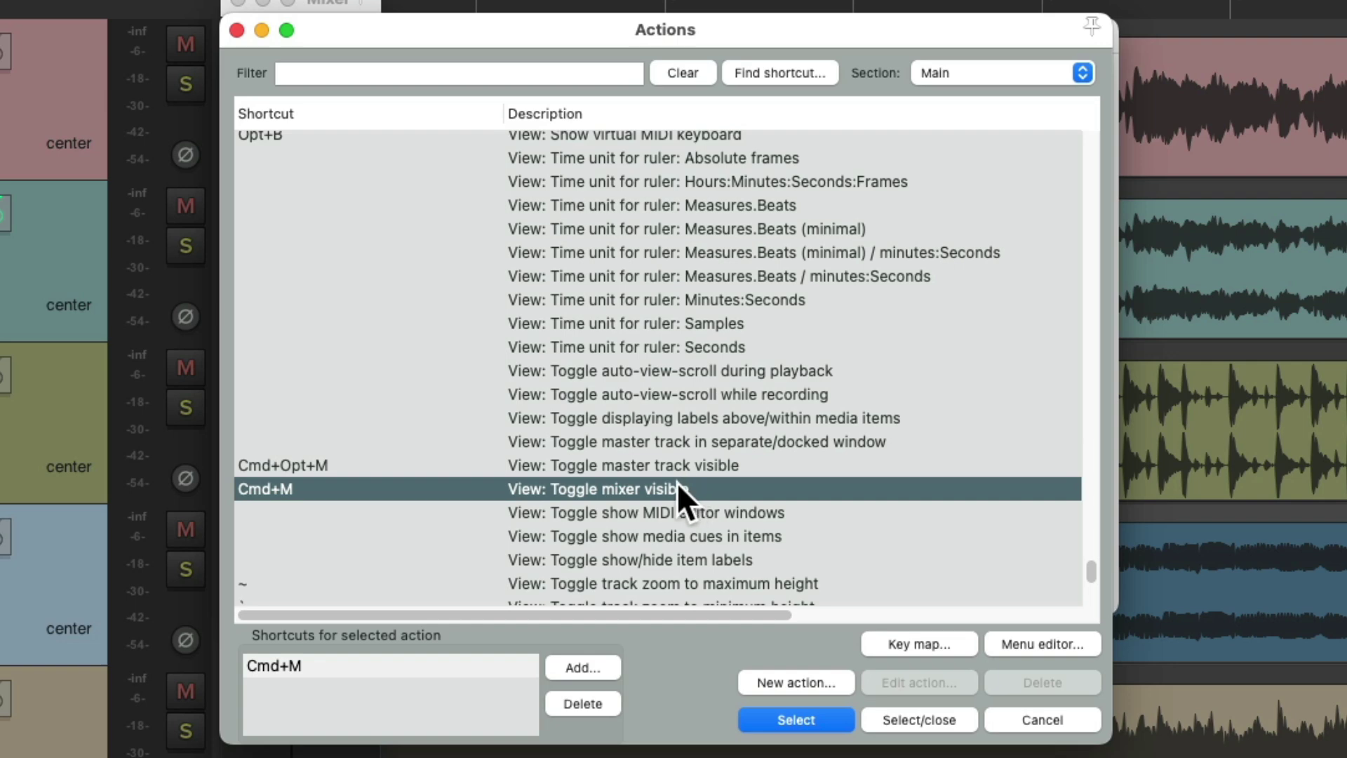
pyautogui.doubleClick(677, 485)
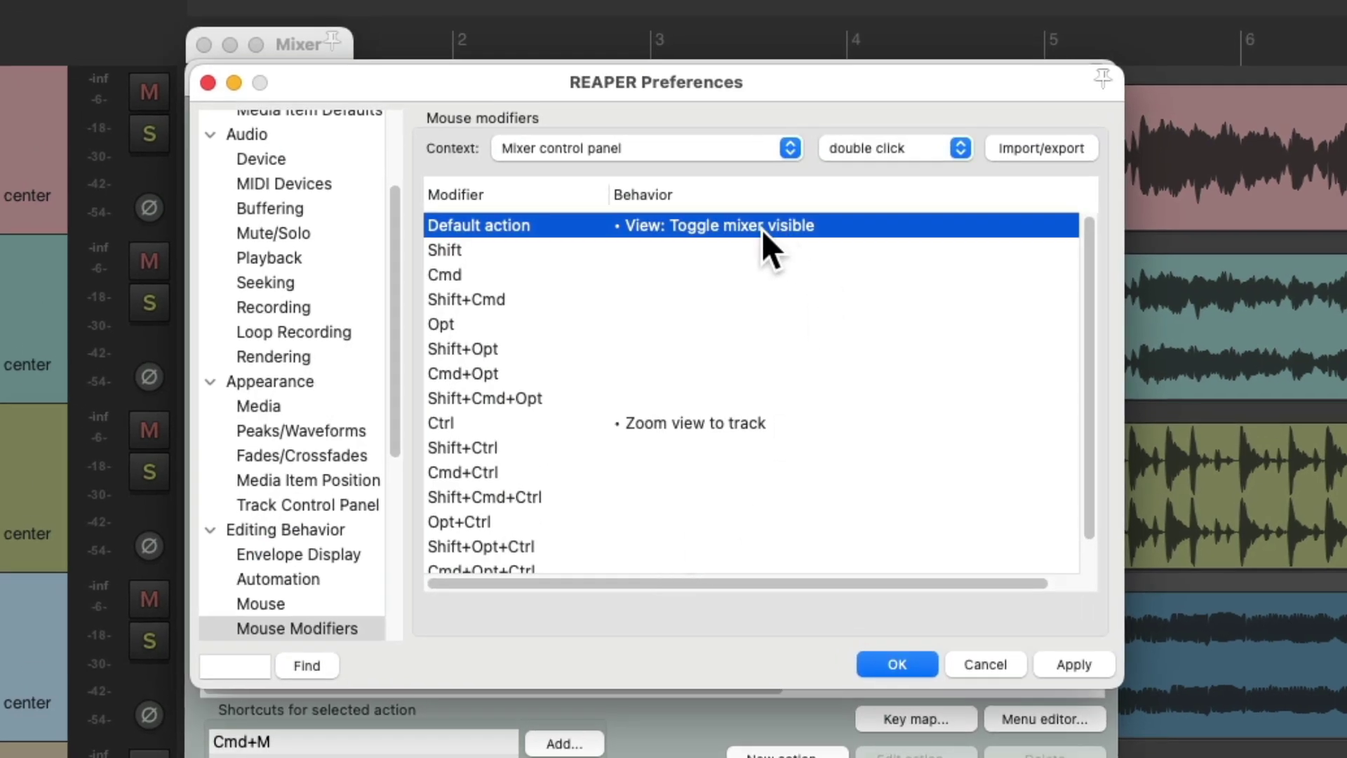
pyautogui.click(897, 664)
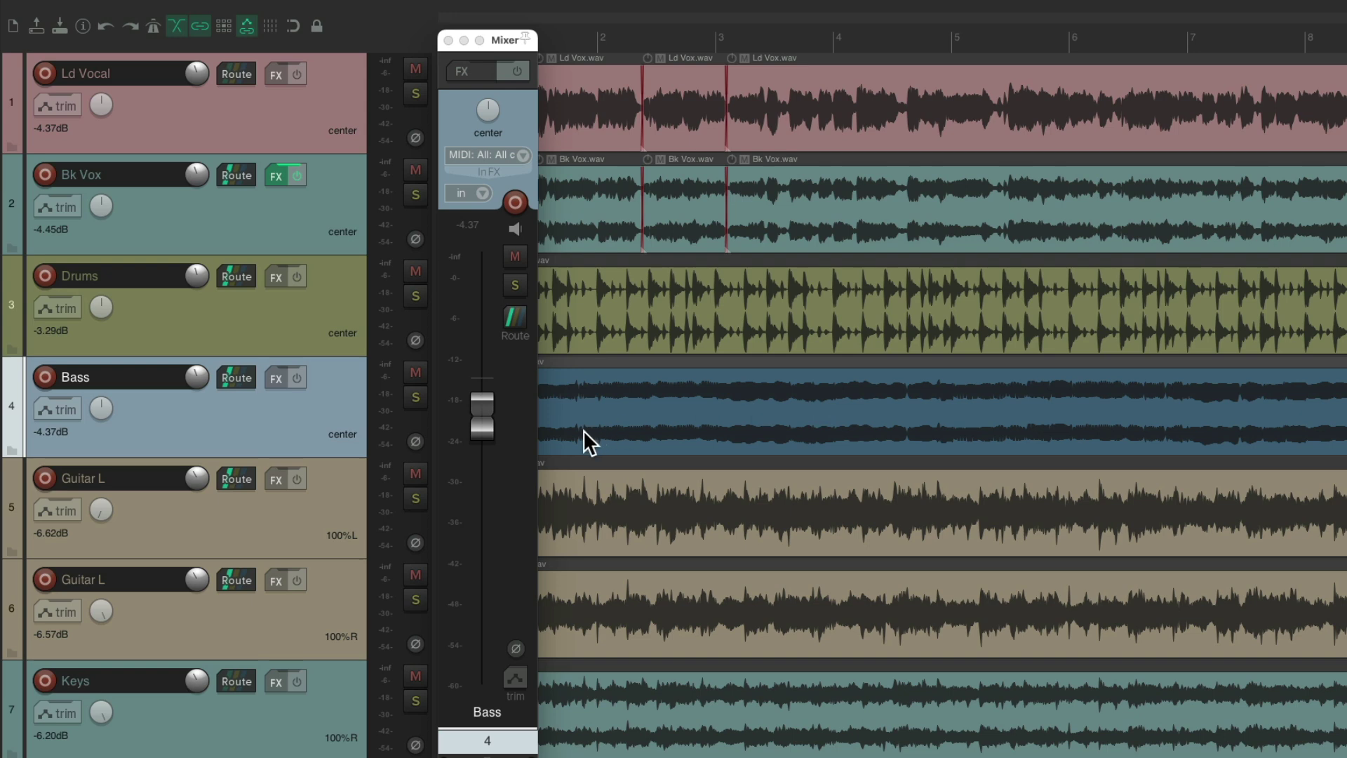
# - Test the mixer strip's modifiers by zooming to the Bass track, restoring the view, and hiding the mixer
pyautogui.doubleClick(524, 465)
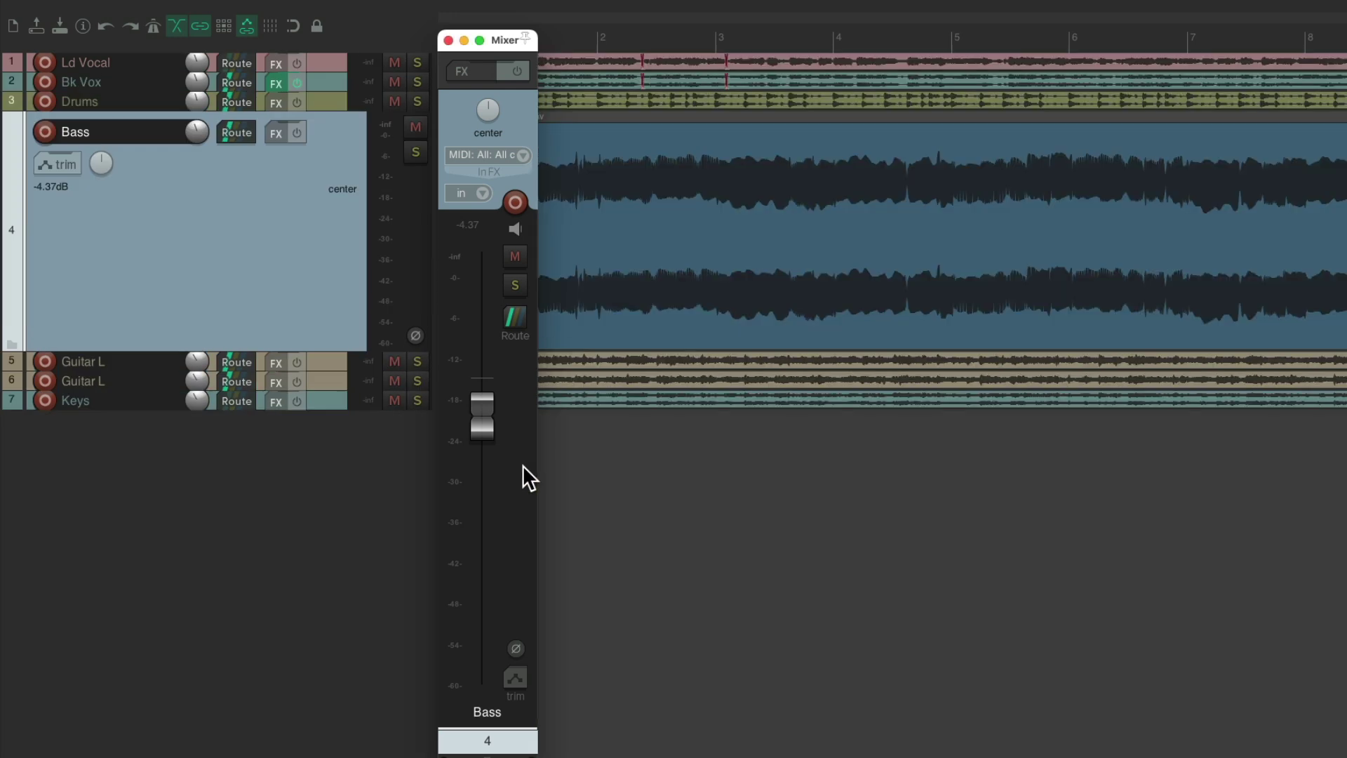
pyautogui.doubleClick(524, 466)
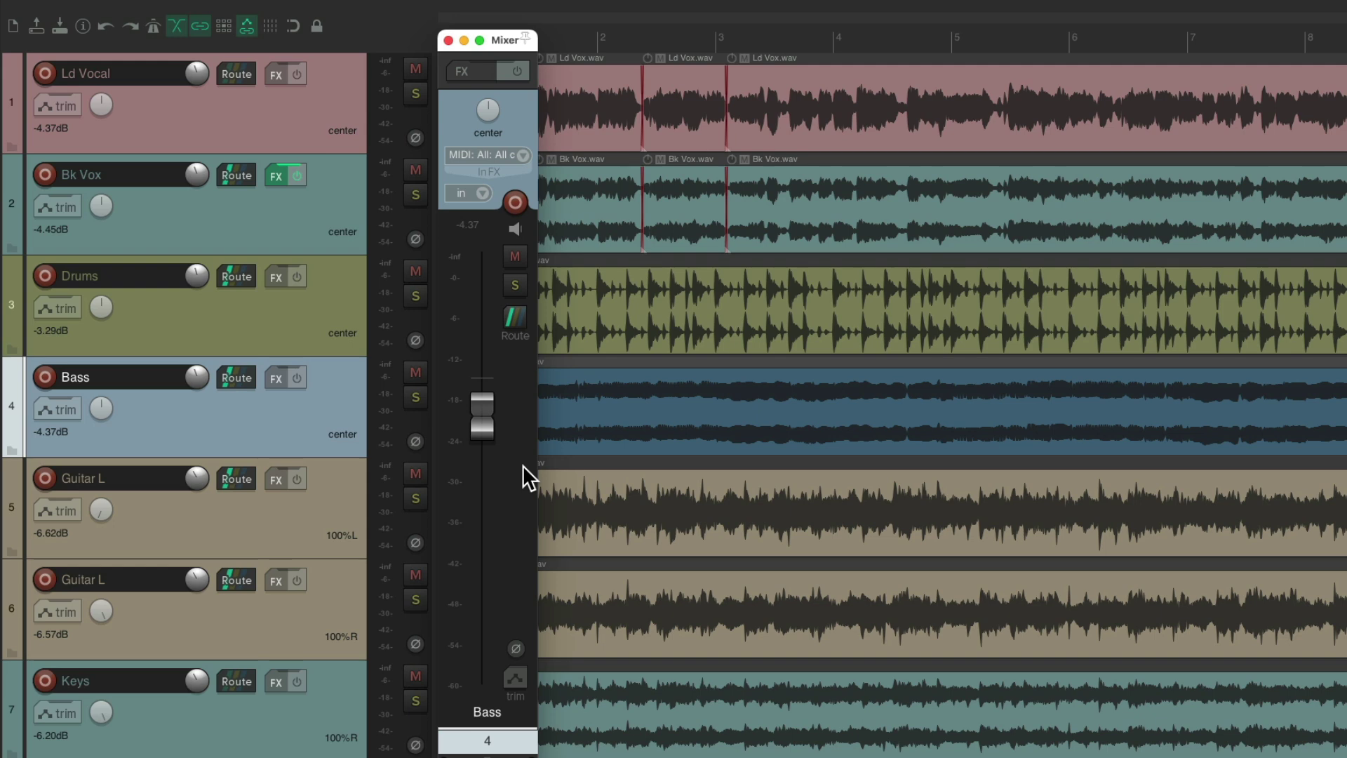
pyautogui.hotkey('ctrl', 'm')
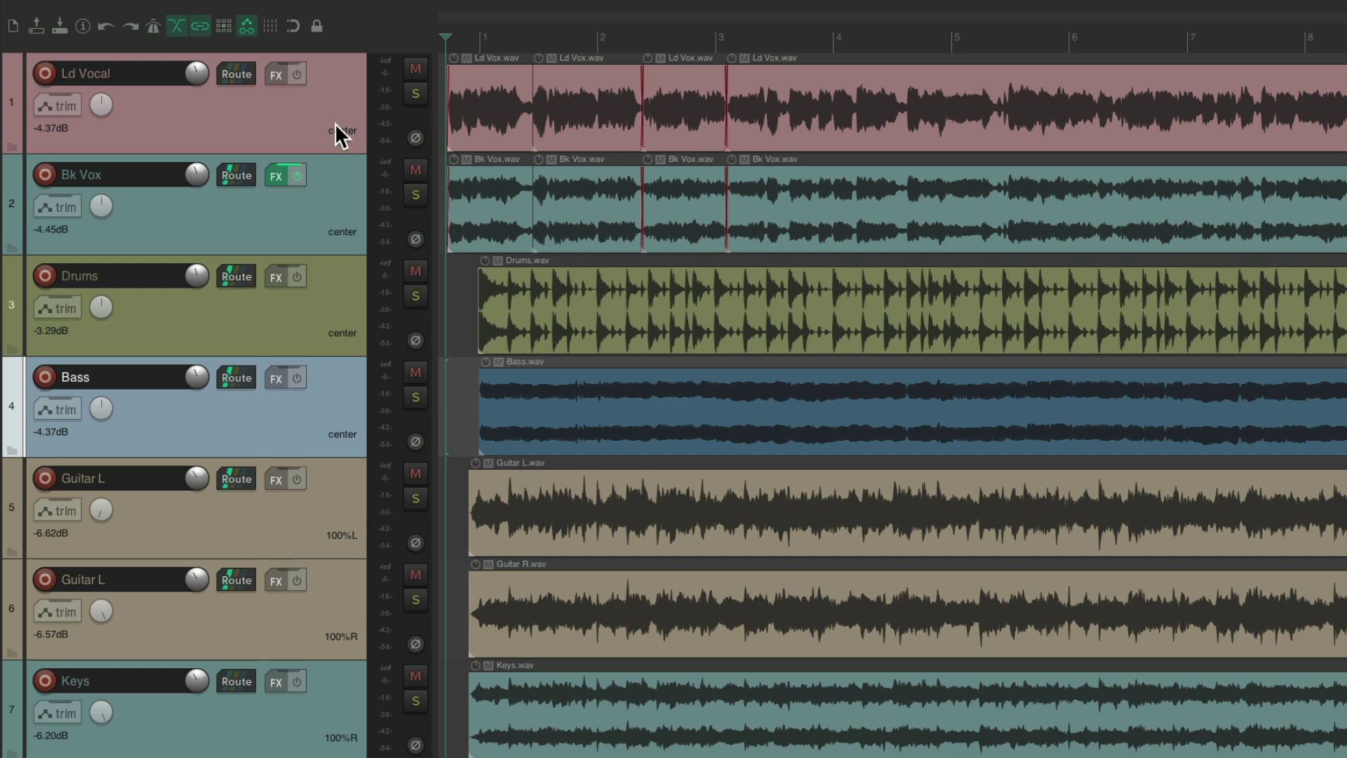
# - Show the Bk Vox strip in the floating mixer, set its volume to -4.47 dB, and hide the mixer
pyautogui.click(336, 199)
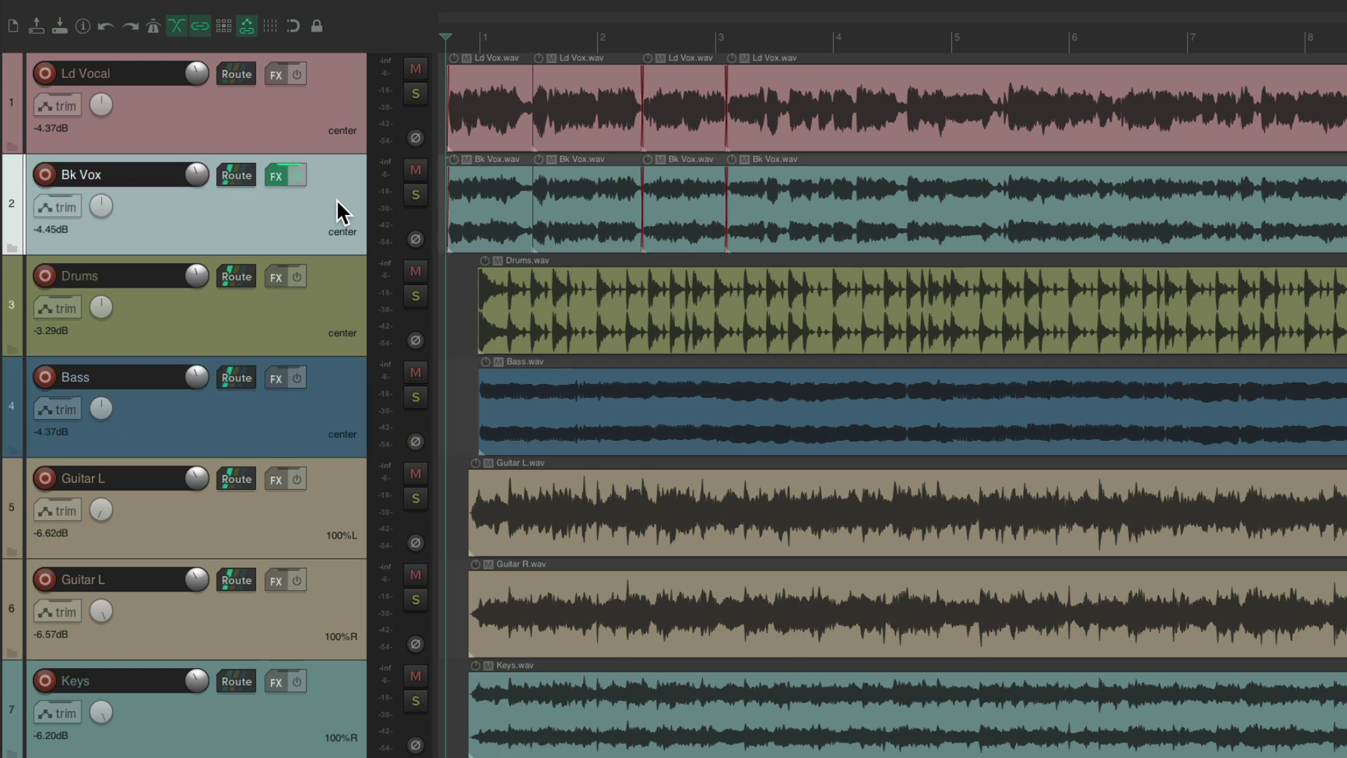
pyautogui.hotkey('ctrl', 'm')
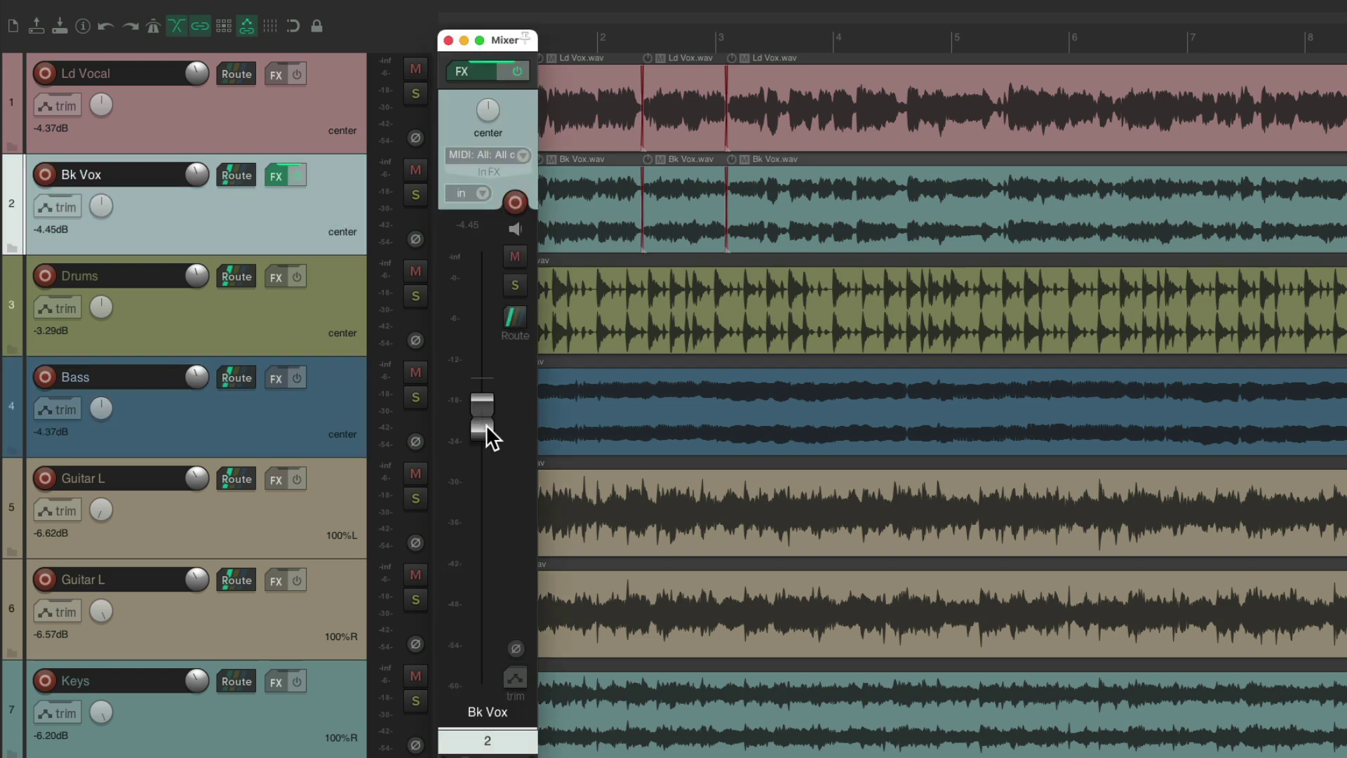
pyautogui.moveTo(489, 427)
pyautogui.mouseDown()
pyautogui.moveTo(491, 460)
pyautogui.moveTo(487, 426)
pyautogui.mouseUp()
pyautogui.press('super+m')
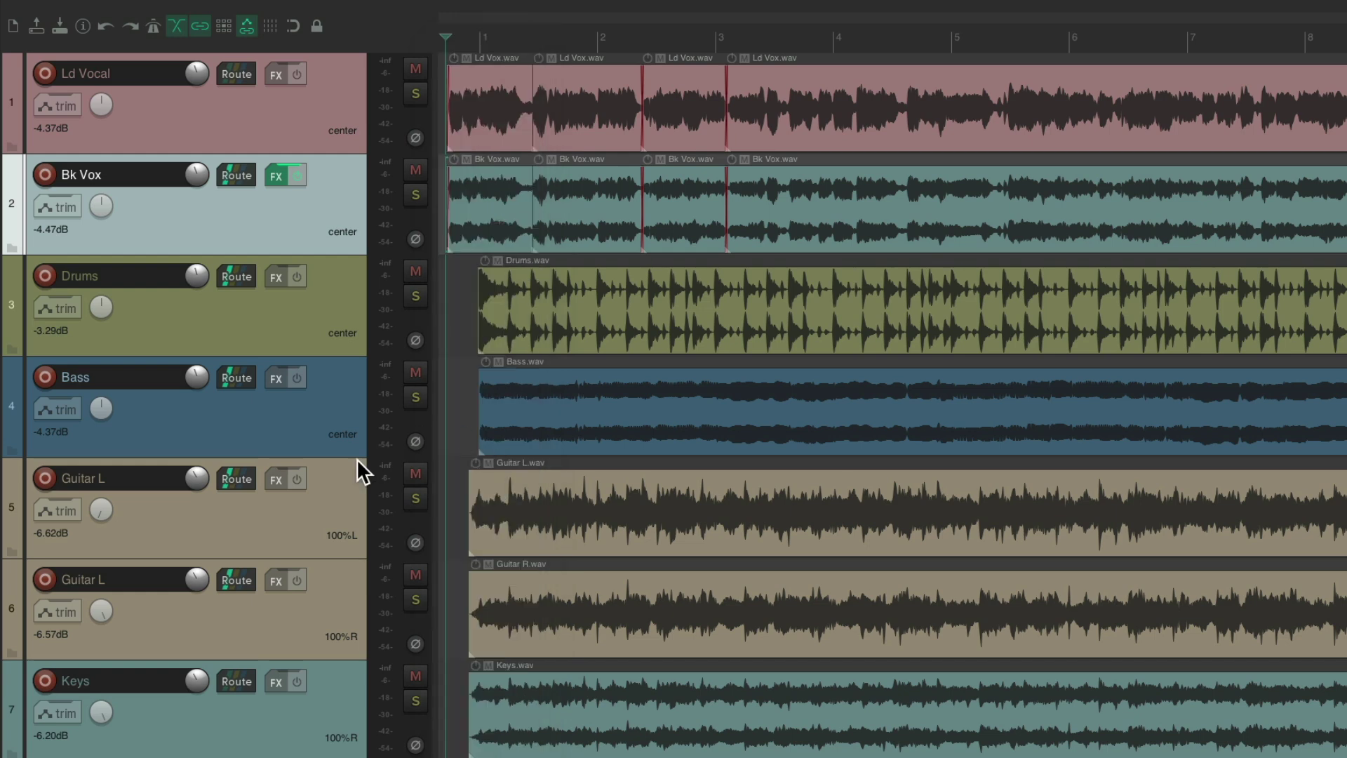
# - Show the track 5 Guitar L strip in the floating mixer, set its volume to -7.30 dB, and hide the mixer
pyautogui.click(338, 481)
pyautogui.press('super+m')
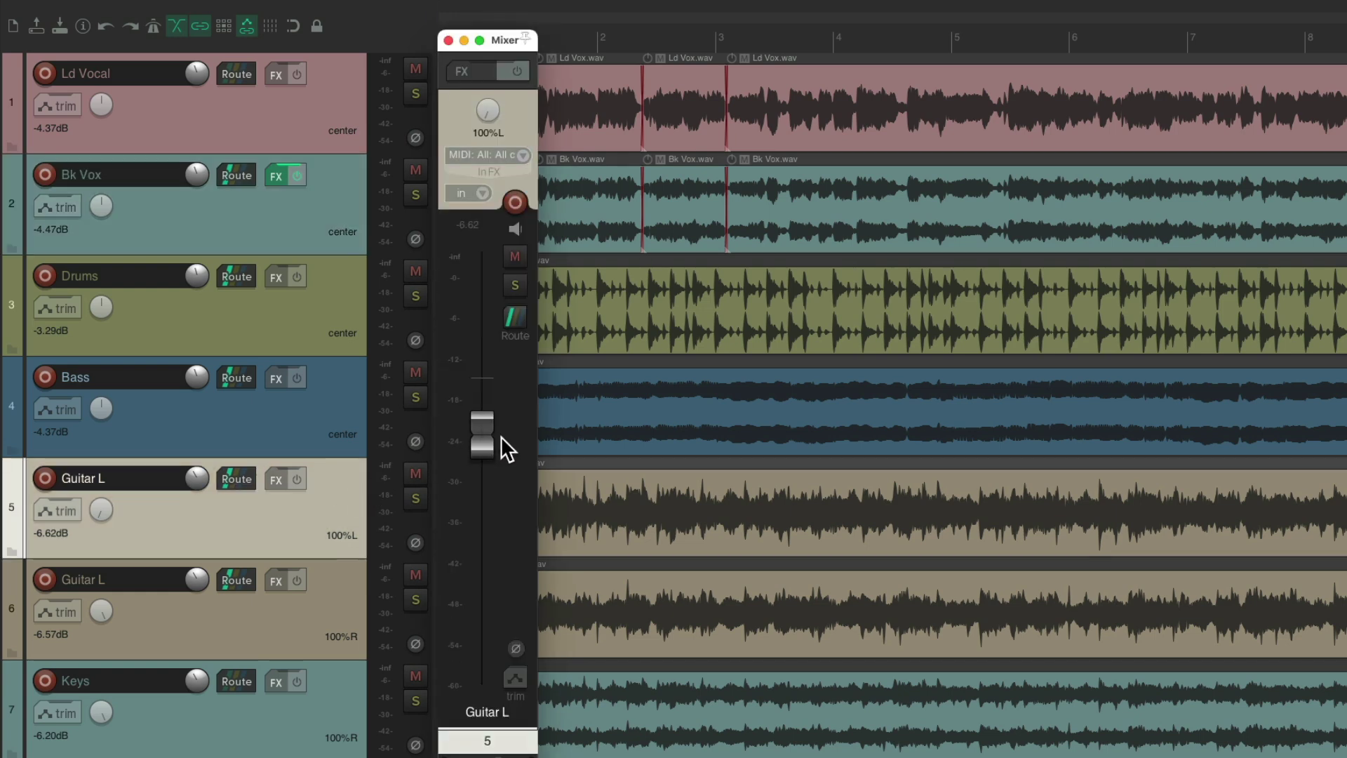
pyautogui.moveTo(485, 436); pyautogui.dragTo(508, 477)
pyautogui.press('super+m')
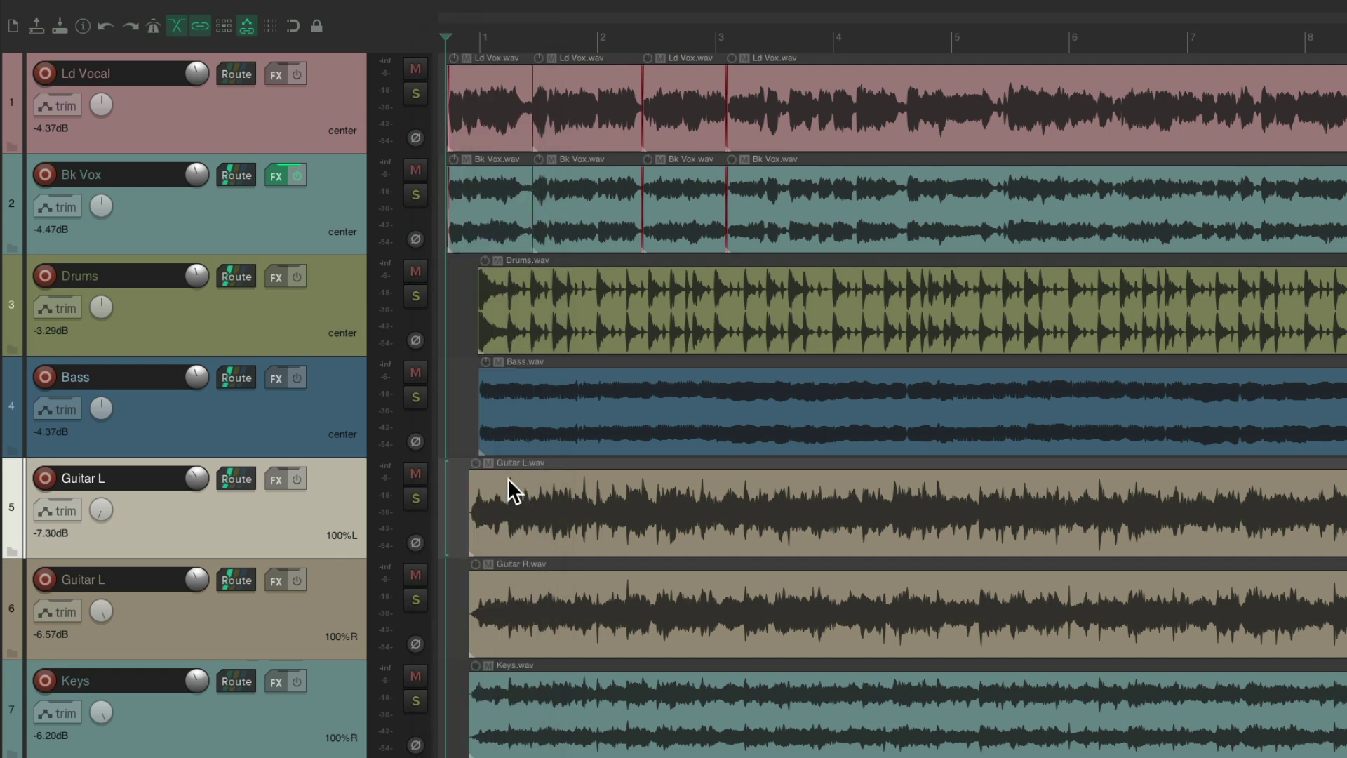
pyautogui.press('Escape')
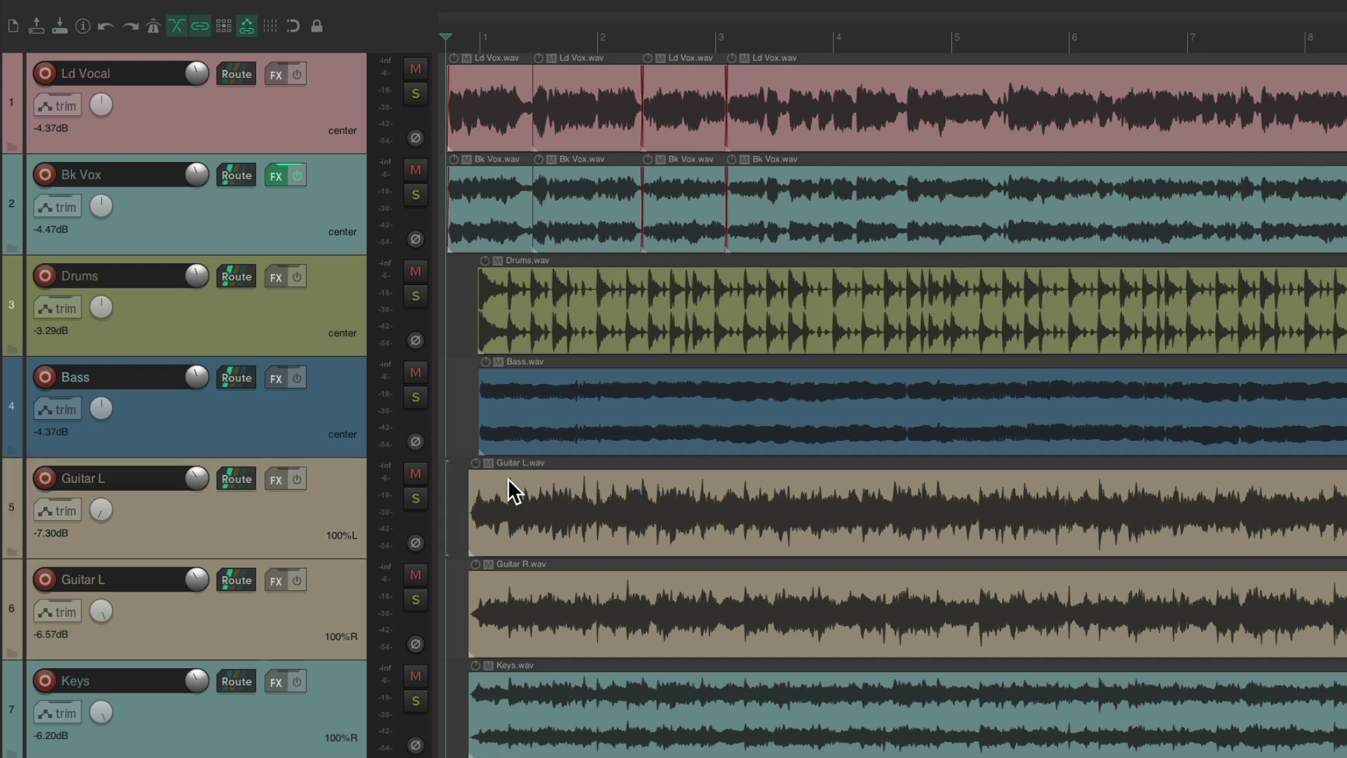
# - Toggle the floating mixer open, closed and open again for the Ld Vocal track
pyautogui.click(325, 94)
pyautogui.press('super+m')
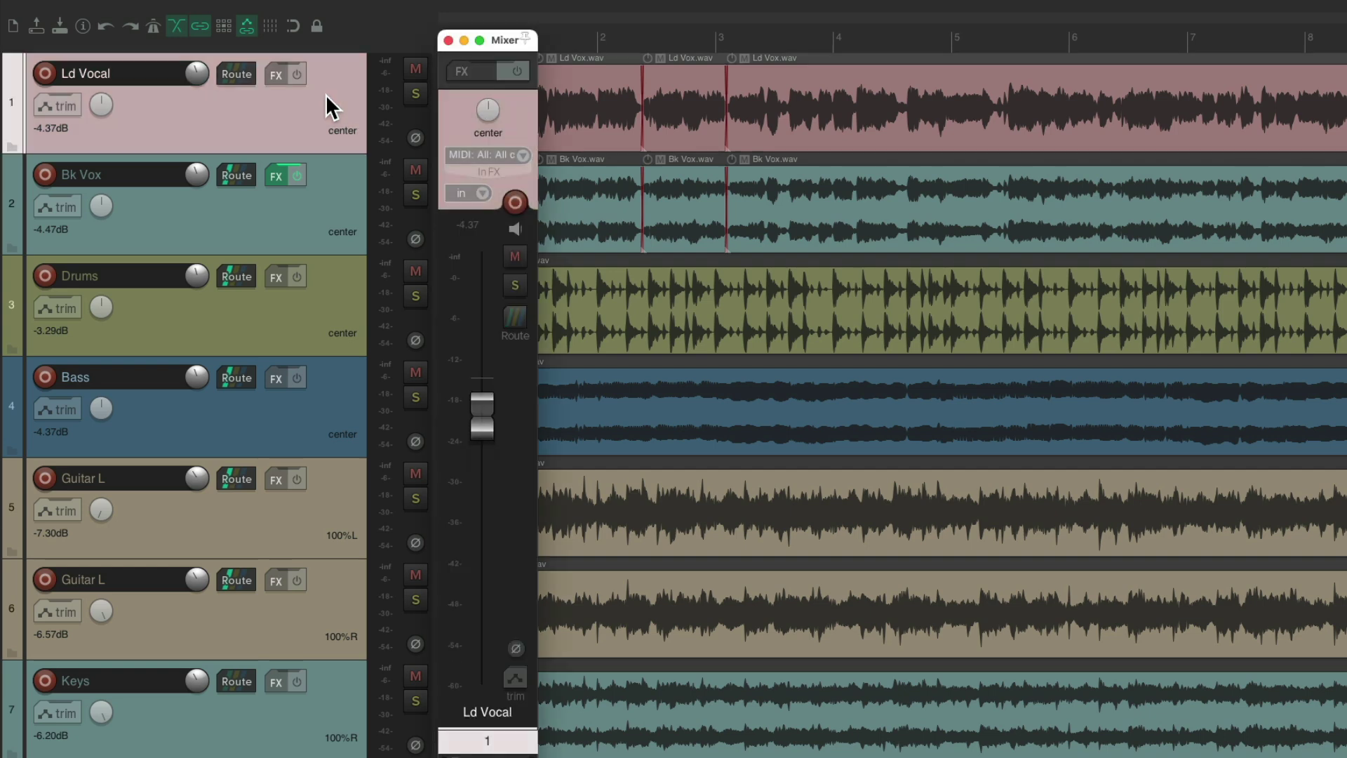
pyautogui.moveTo(481, 424)
pyautogui.mouseDown()
pyautogui.moveTo(481, 483)
pyautogui.moveTo(482, 421)
pyautogui.mouseUp()
pyautogui.press('super+m')
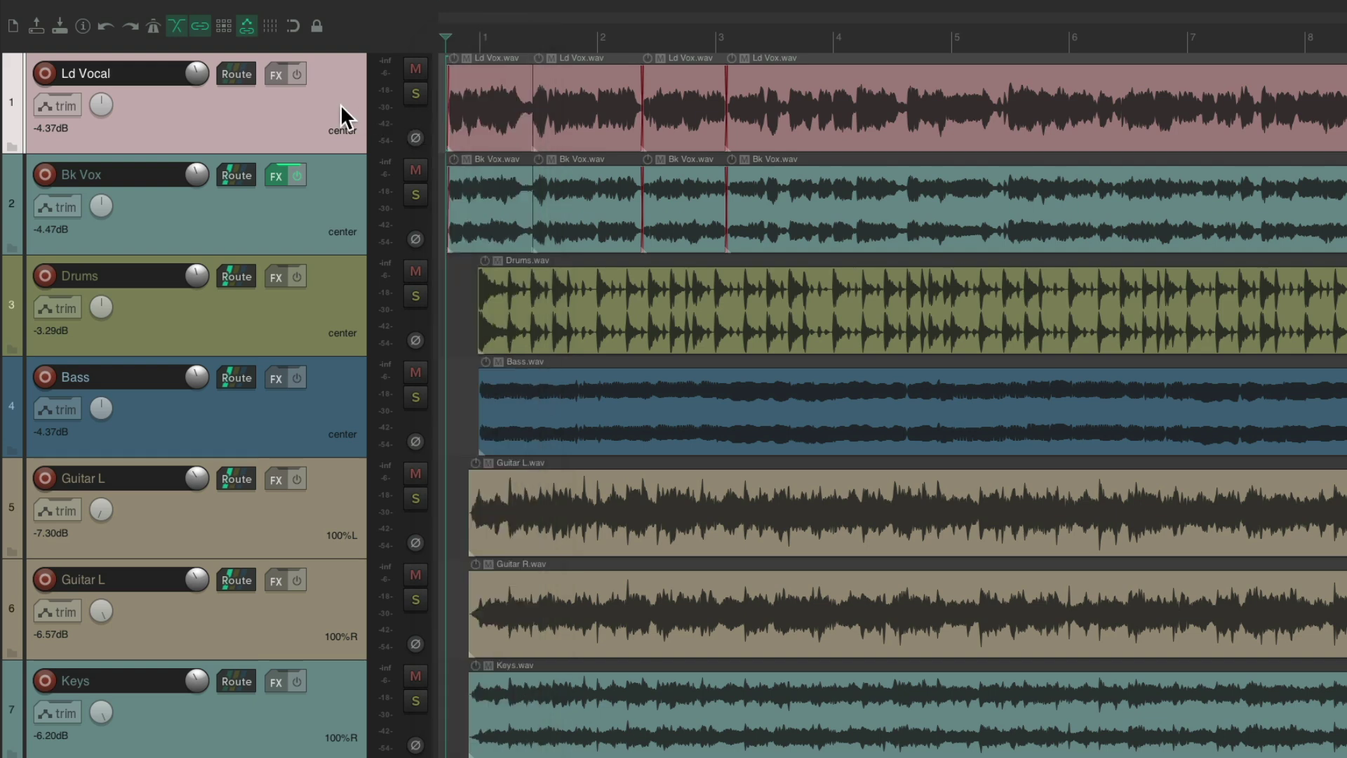
pyautogui.press('super+m')
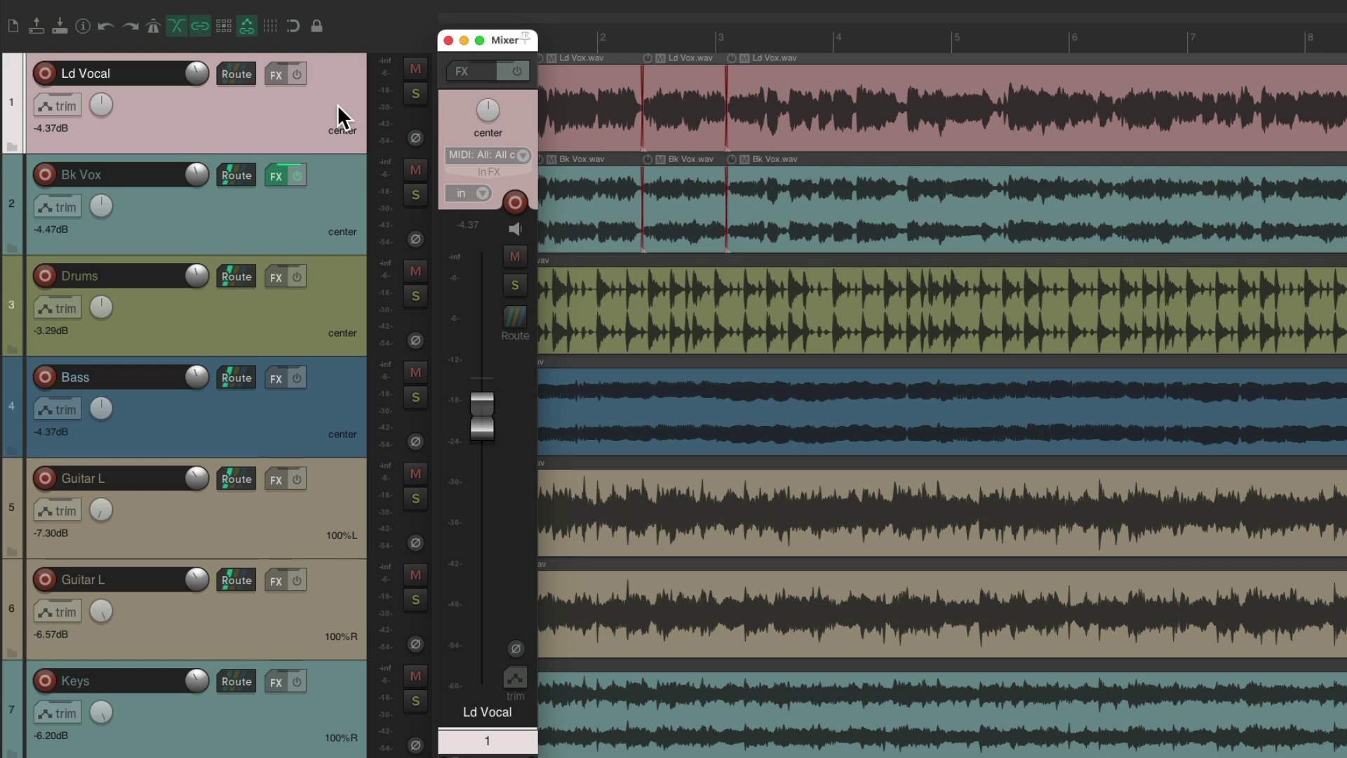
# - Switch the open mixer strip through the Bass, track 5 Guitar L, Keys and Bk Vox tracks
pyautogui.click(336, 403)
pyautogui.click(336, 523)
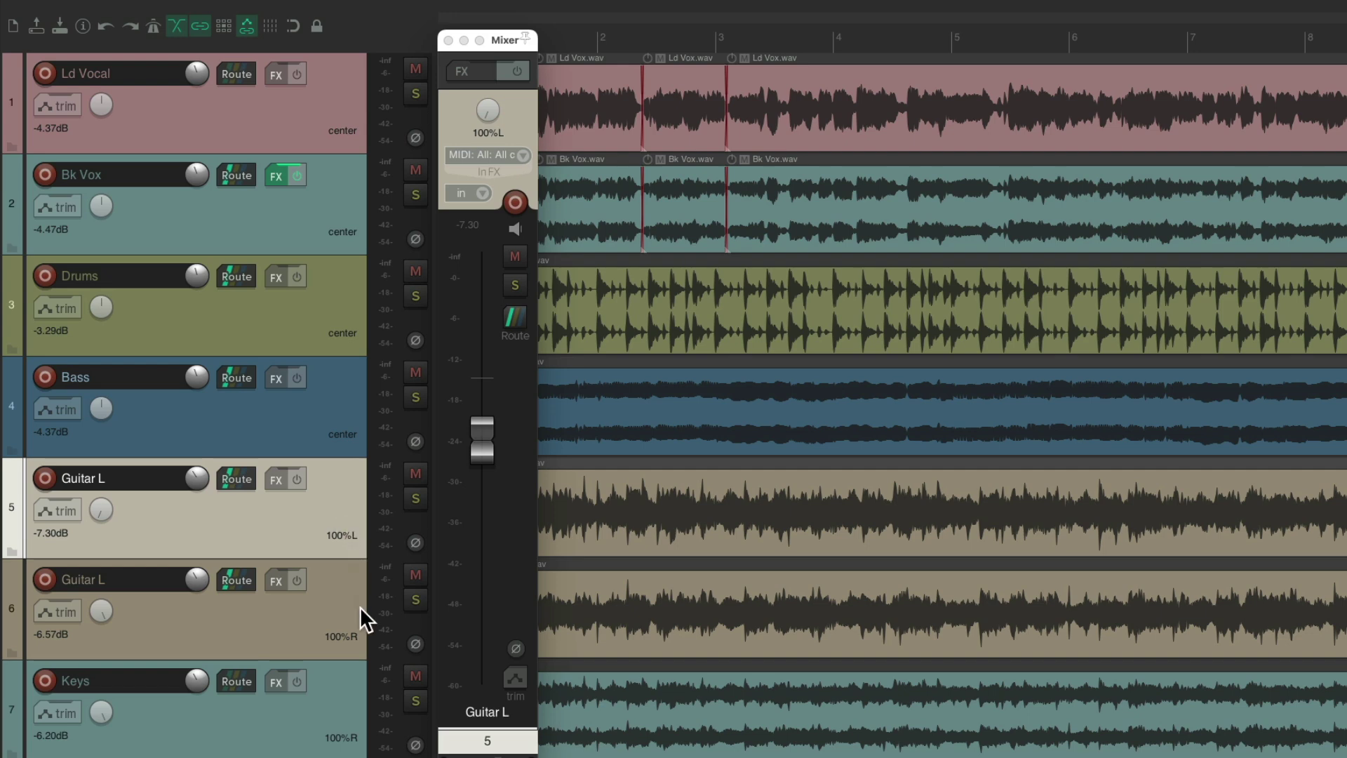
pyautogui.click(331, 688)
pyautogui.click(331, 198)
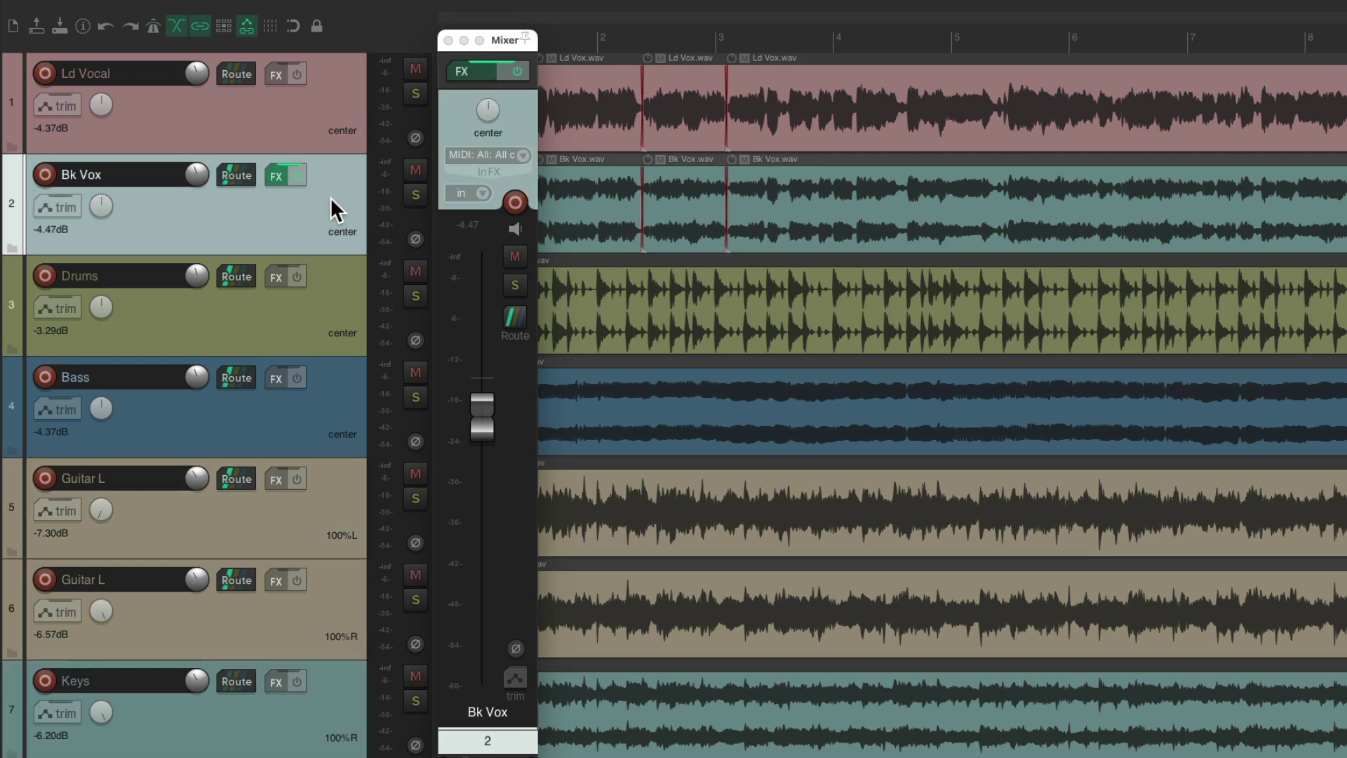
# - Test toggling the floating mixer strip for the Bk Vox, Bass and track 5 Guitar L tracks in turn
pyautogui.press('super+m')
pyautogui.press('super+m')
pyautogui.press('super+m')
pyautogui.click(314, 386)
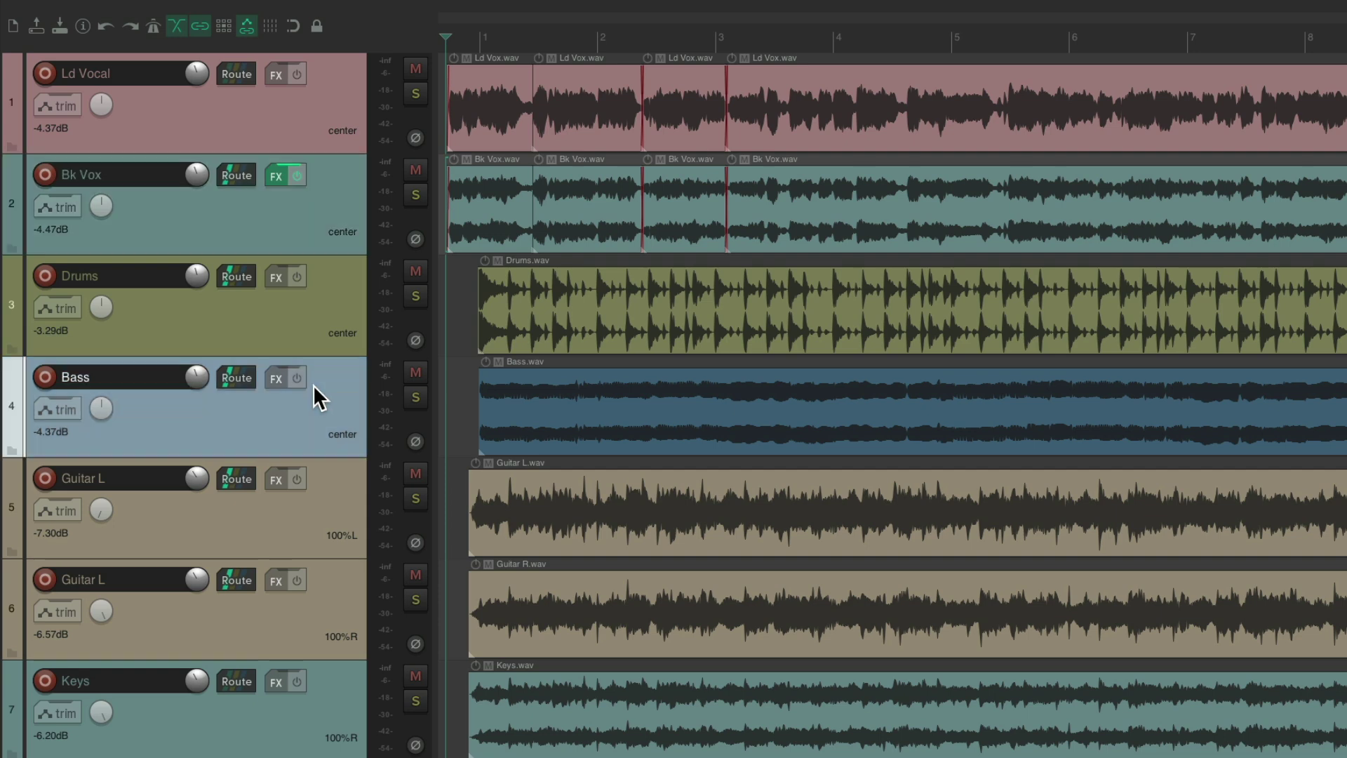
pyautogui.press('super+m')
pyautogui.press('super+m')
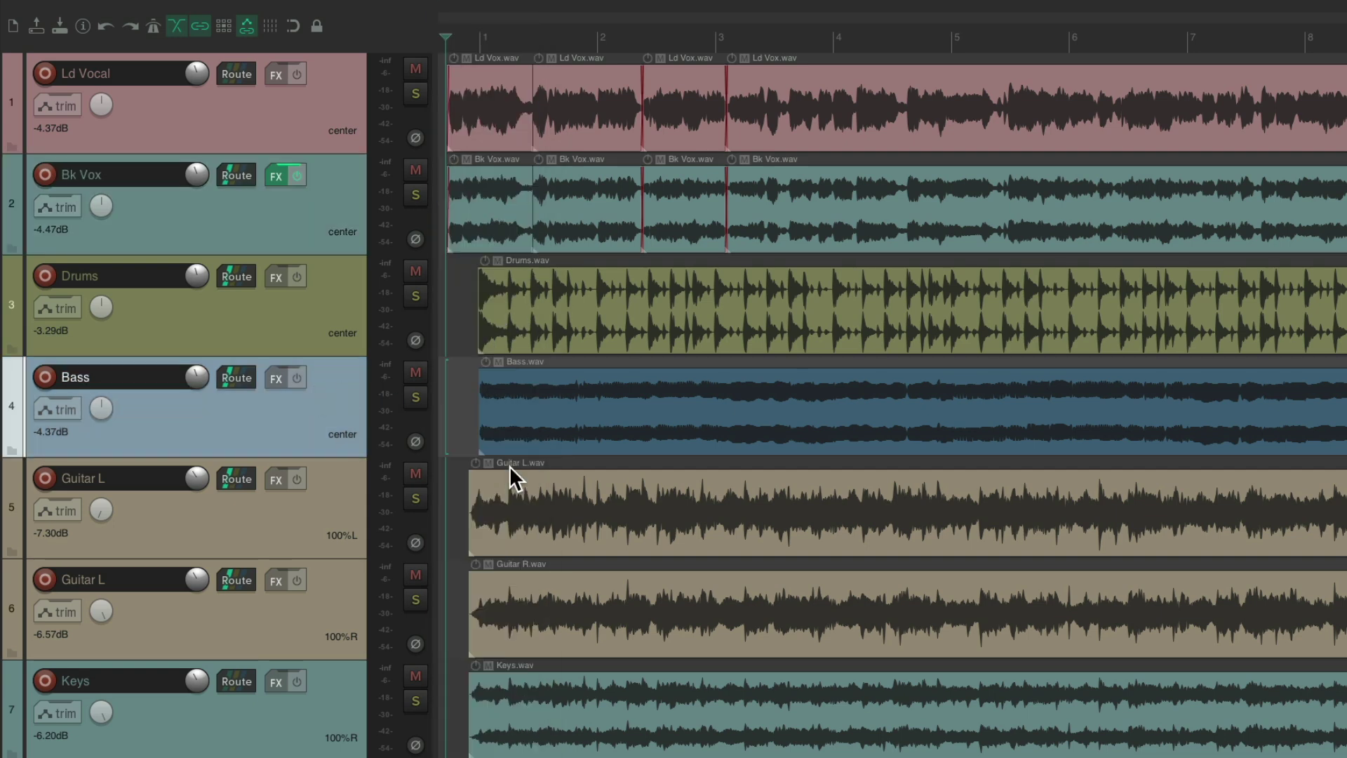
pyautogui.click(338, 494)
pyautogui.press('super+m')
pyautogui.press('super+m')
# - Select both Guitar L tracks, lower them together to -7.35 dB and -6.61 dB with the track 6 mixer fader, and hide the mixer
pyautogui.click(344, 582)
pyautogui.press('super+m')
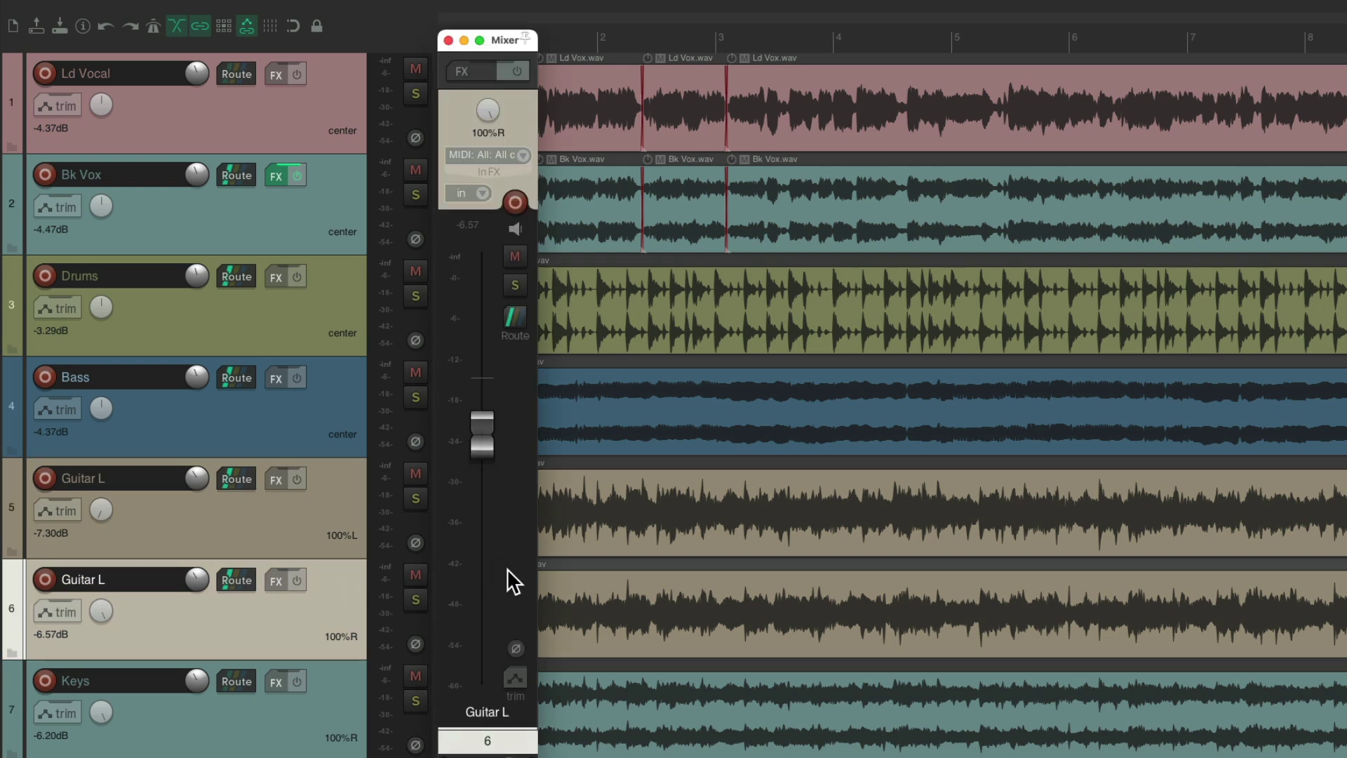
pyautogui.keyDown('shift'); pyautogui.click(335, 579); pyautogui.keyUp('shift')
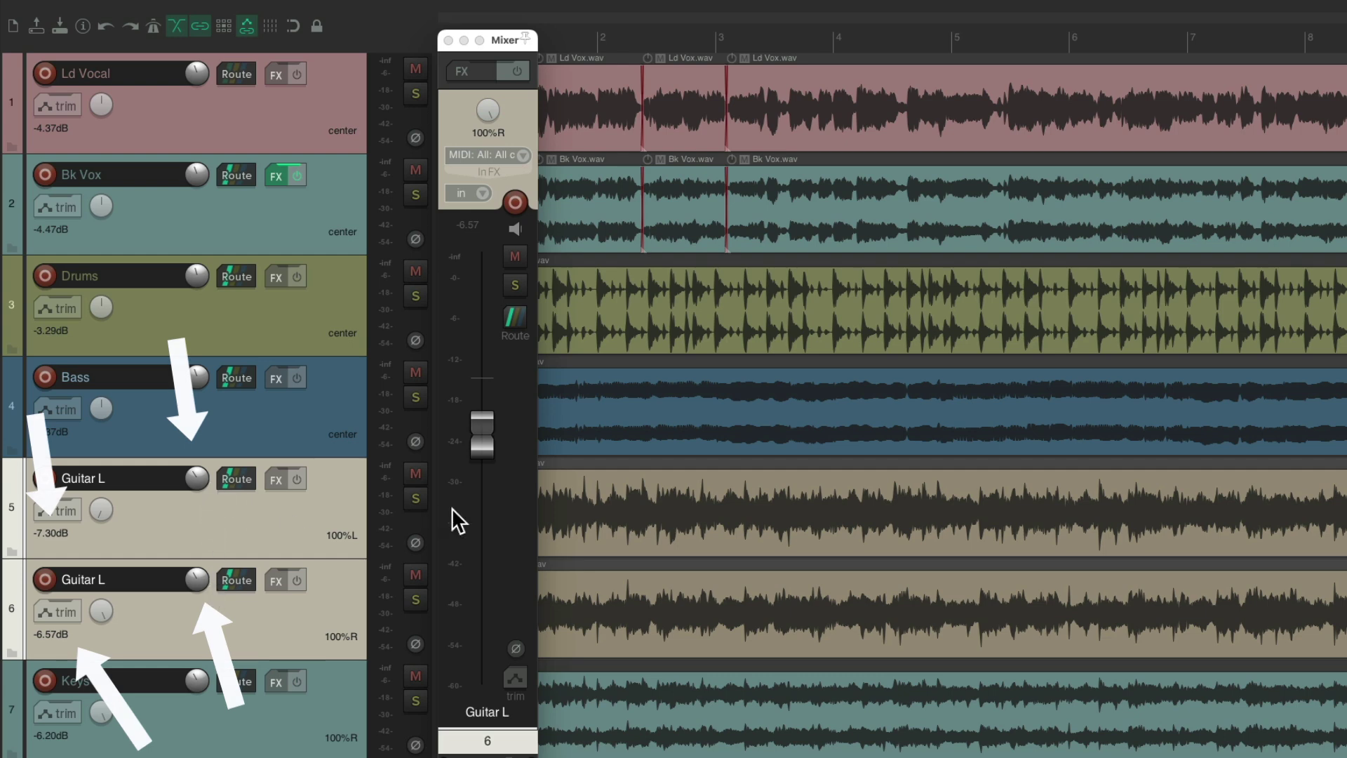
pyautogui.moveTo(476, 507); pyautogui.dragTo(486, 415)
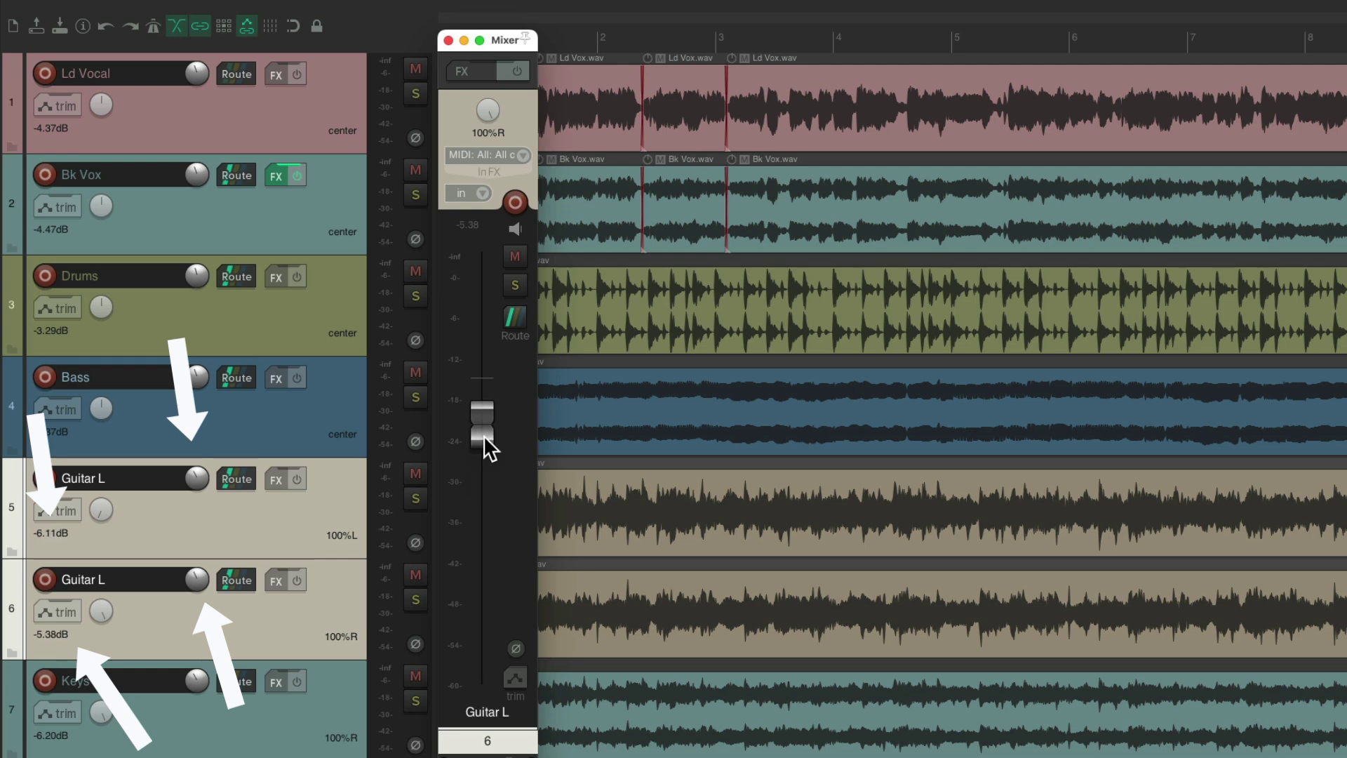
pyautogui.scroll(1, 486, 449)
pyautogui.press('super+m')
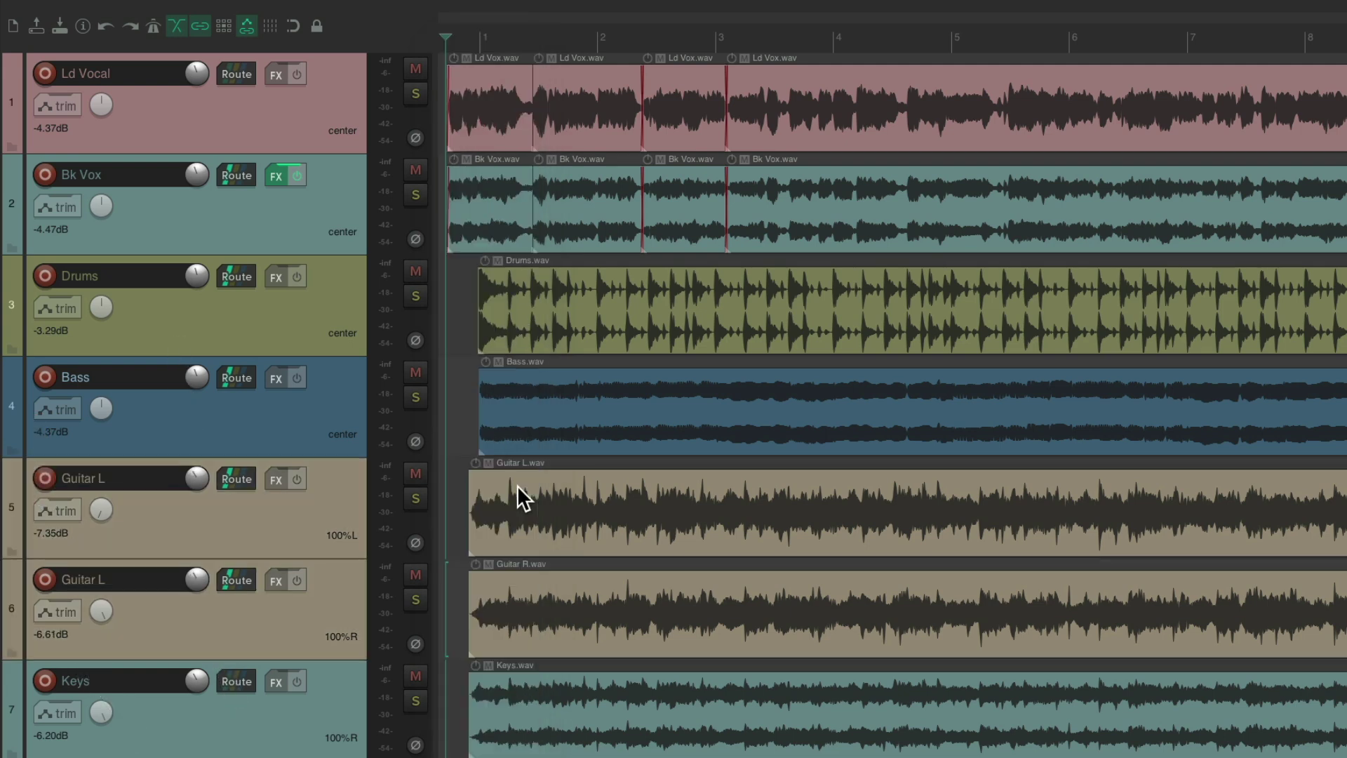